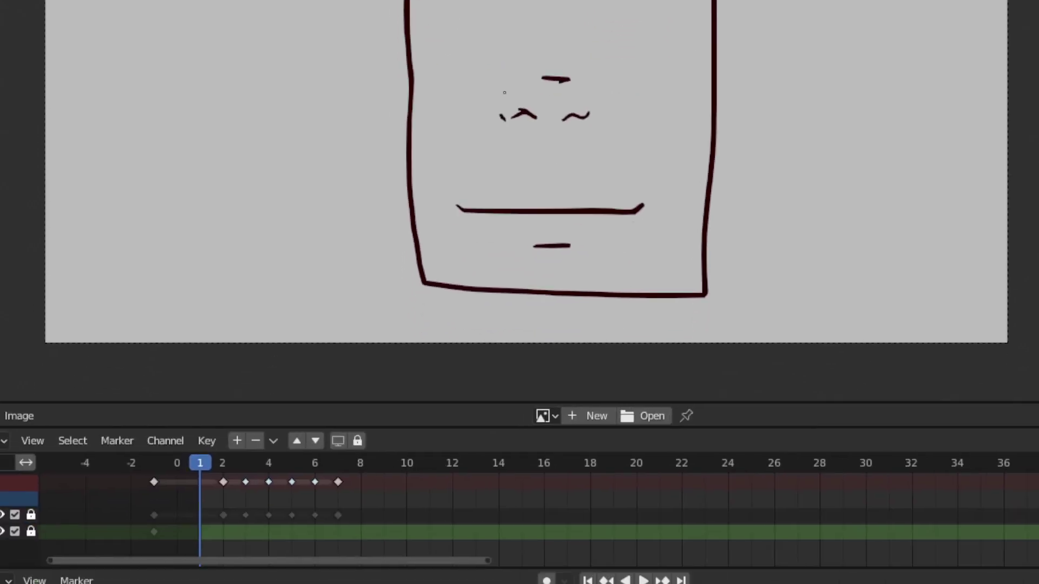
- Preview the mouth animation, hide the face and Mouth layers, and add GP_Layer at the top
{"action": "key", "text": "space"}
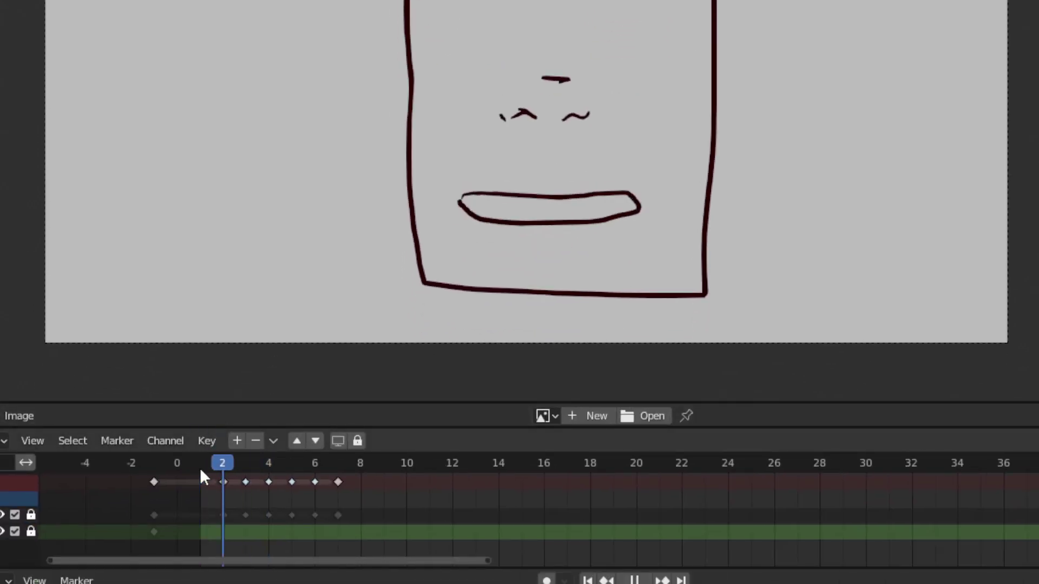
{"action": "key", "text": "space"}
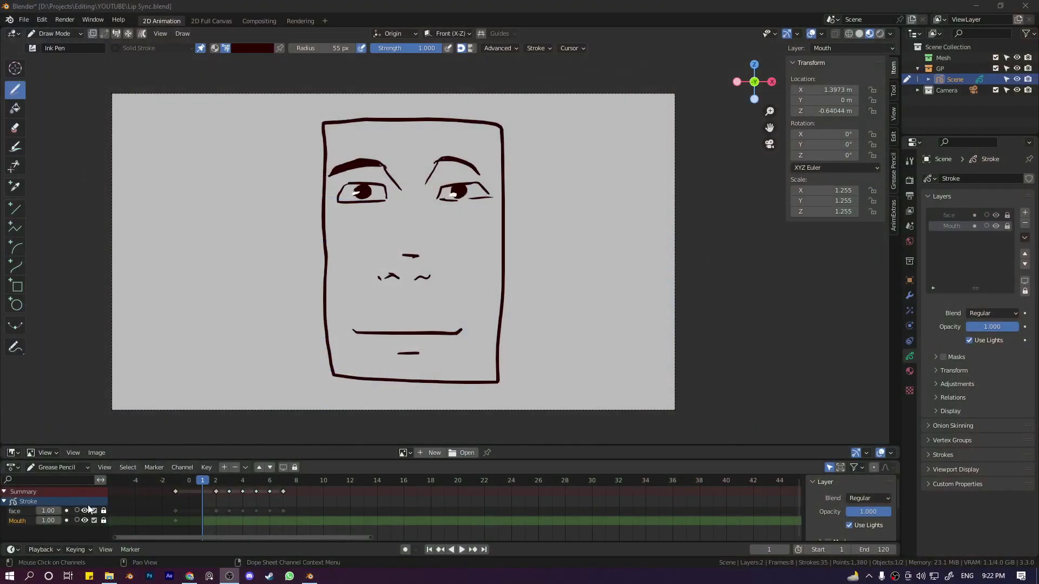
{"action": "left_click_drag", "start_coordinate": [85, 511], "coordinate": [85, 520]}
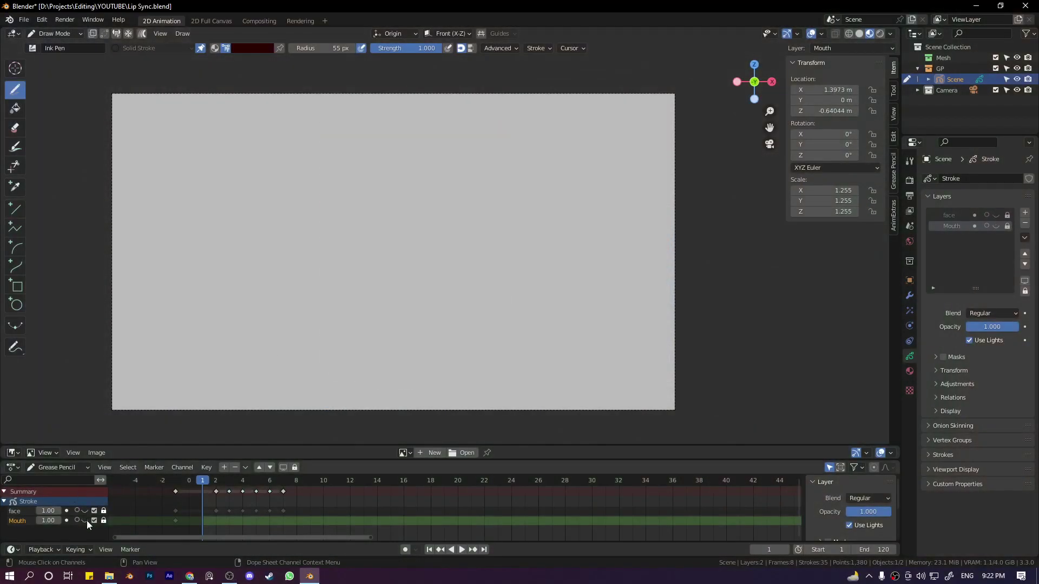
{"action": "left_click", "coordinate": [223, 467]}
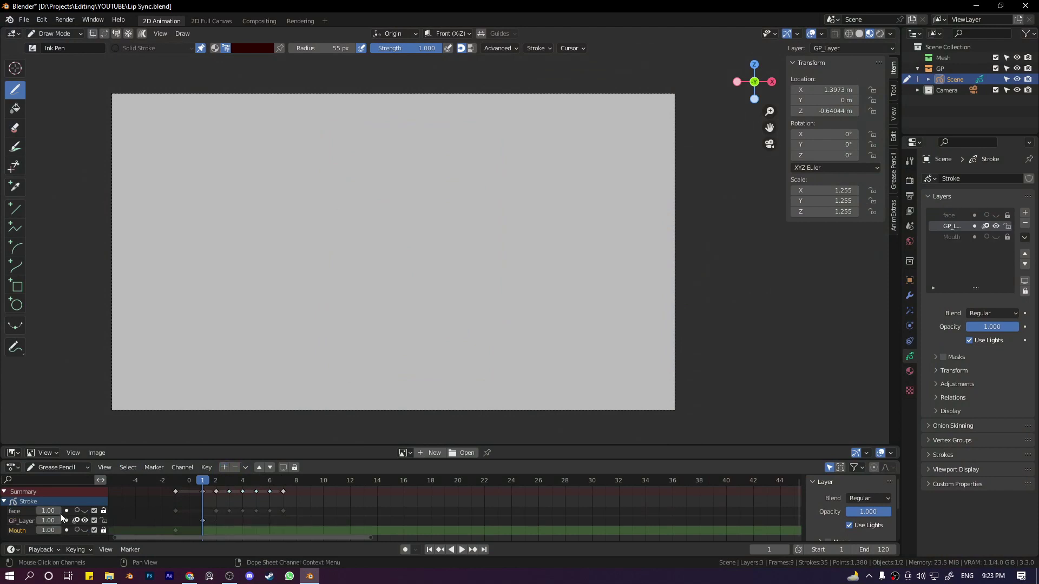
{"action": "left_click", "coordinate": [259, 467]}
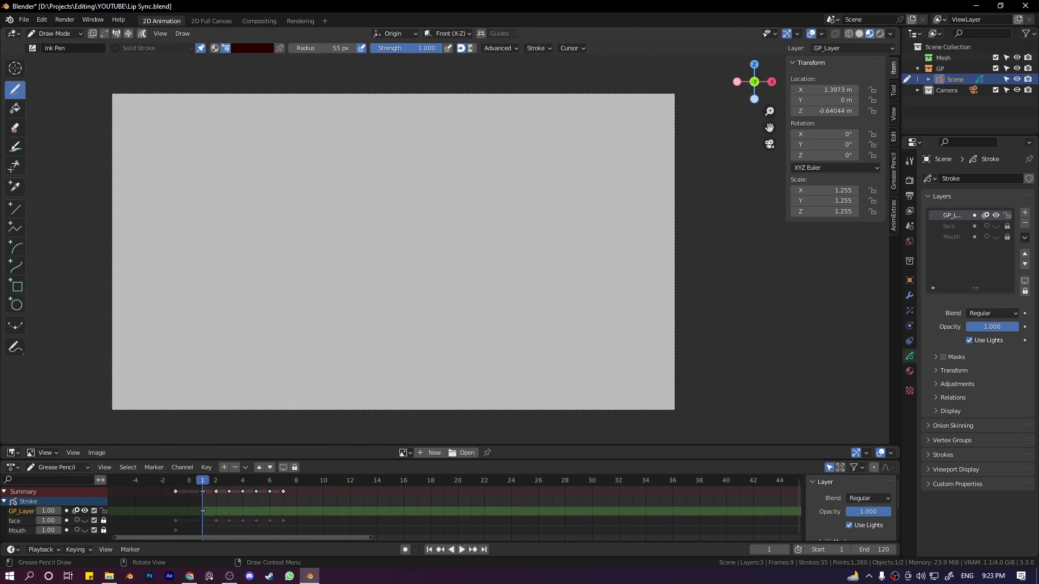
- Switch the drawing brush to Pen with pen-pressure-sensitive radius
{"action": "left_click", "coordinate": [32, 48]}
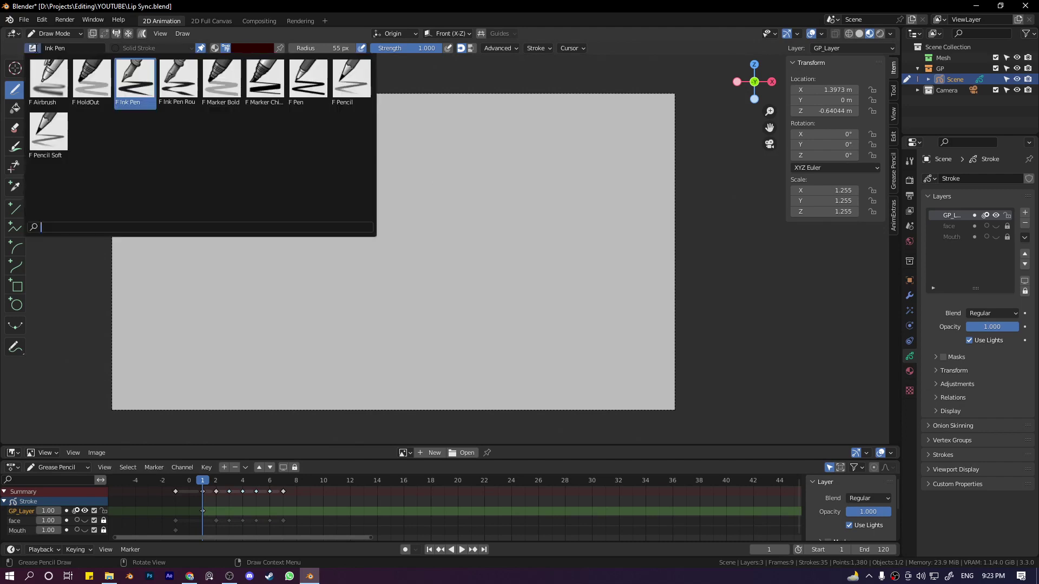
{"action": "left_click", "coordinate": [33, 50]}
{"action": "left_click", "coordinate": [33, 50]}
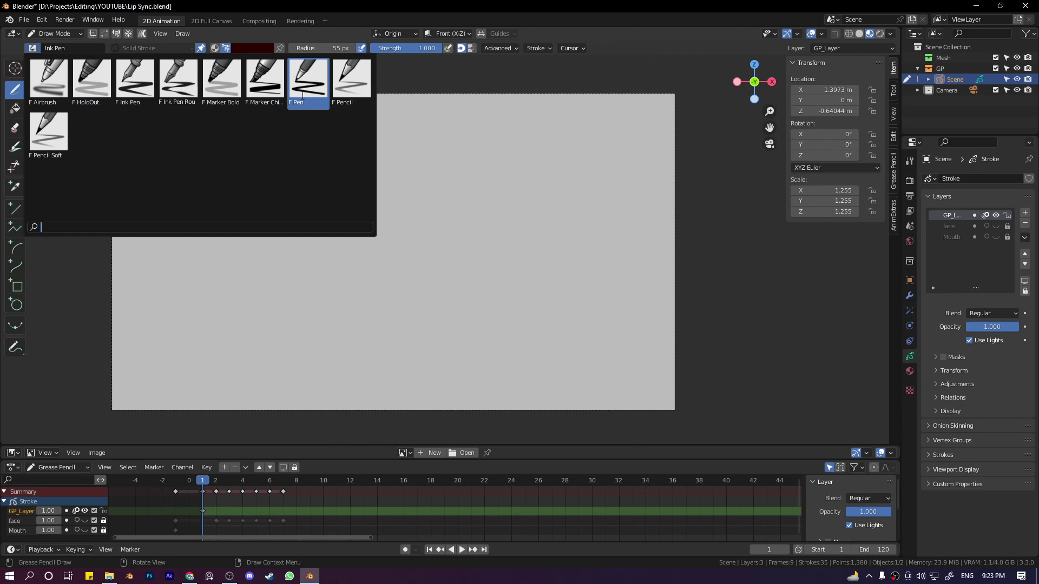
{"action": "left_click", "coordinate": [304, 84]}
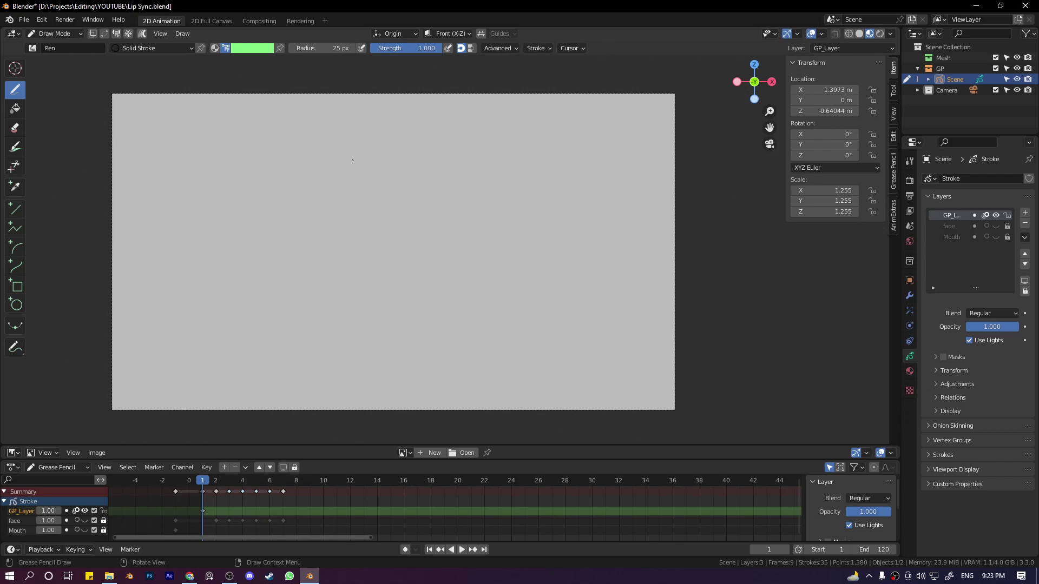
{"action": "left_click", "coordinate": [361, 48]}
{"action": "left_click", "coordinate": [32, 52]}
- Show the brush settings in the sidebar Tool tab and duplicate the Pen brush
{"action": "left_click", "coordinate": [893, 91]}
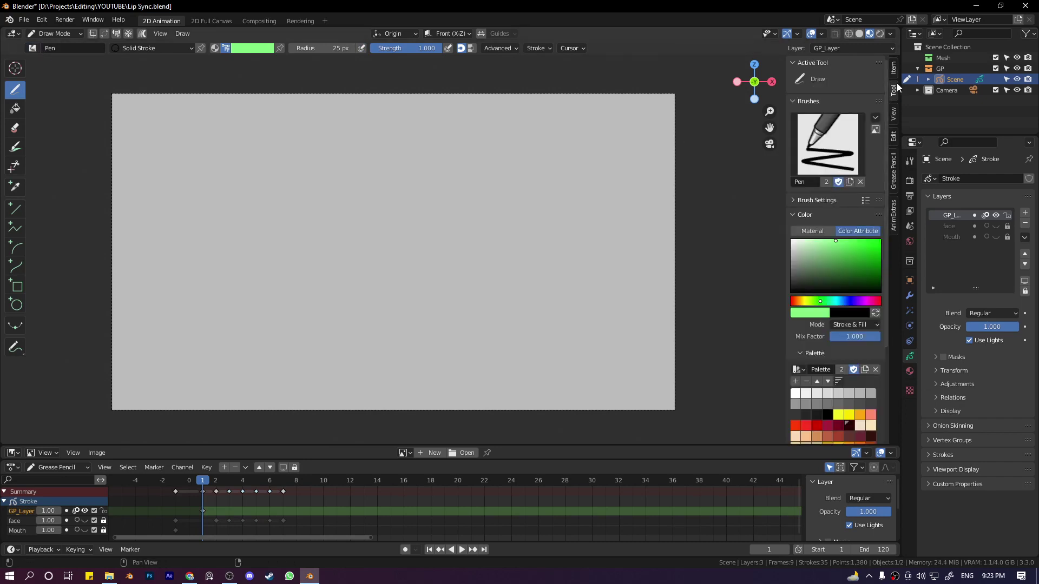
{"action": "left_click", "coordinate": [894, 71]}
{"action": "left_click", "coordinate": [893, 92]}
{"action": "key", "text": "n"}
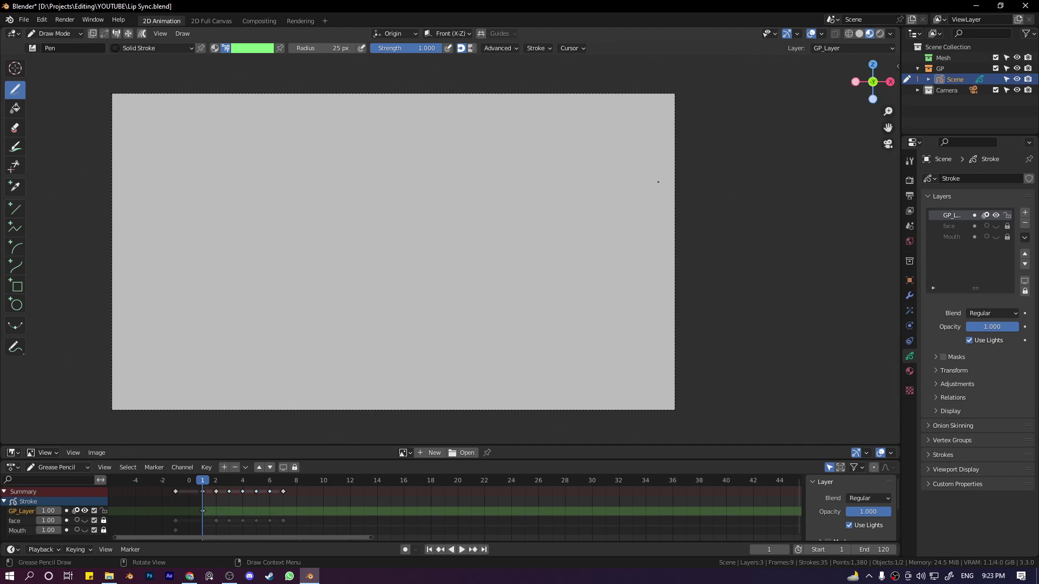
{"action": "key", "text": "n"}
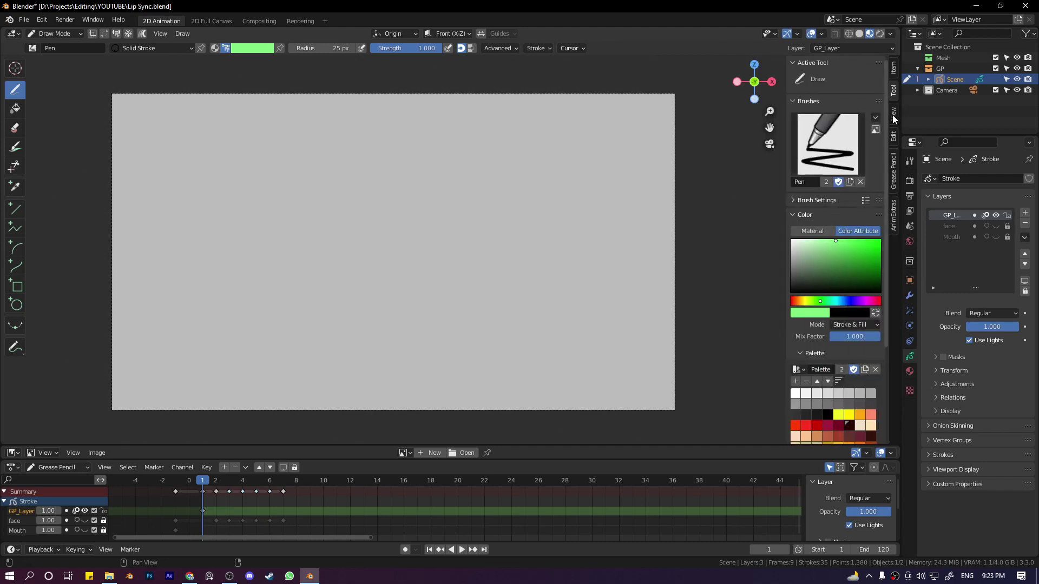
{"action": "left_click", "coordinate": [893, 74]}
{"action": "left_click", "coordinate": [894, 92]}
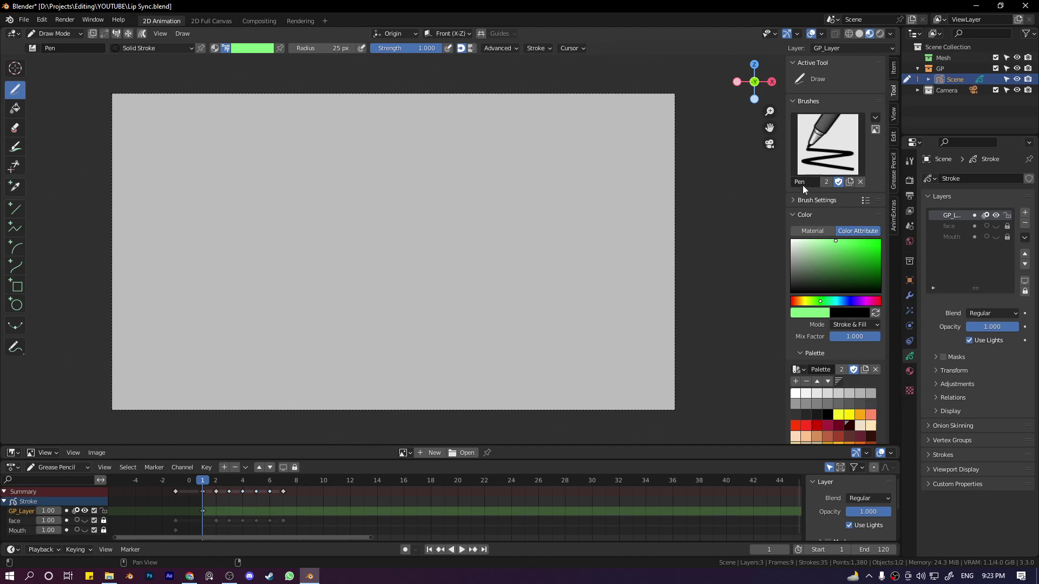
{"action": "left_click", "coordinate": [850, 182]}
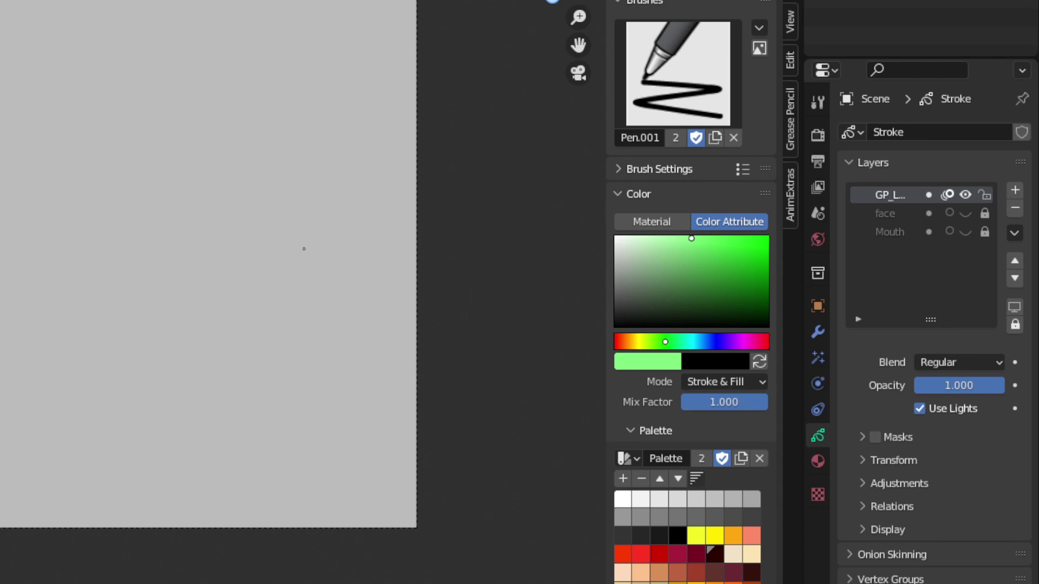
- Rename the duplicated brush to 'Textured'
{"action": "left_click", "coordinate": [657, 138]}
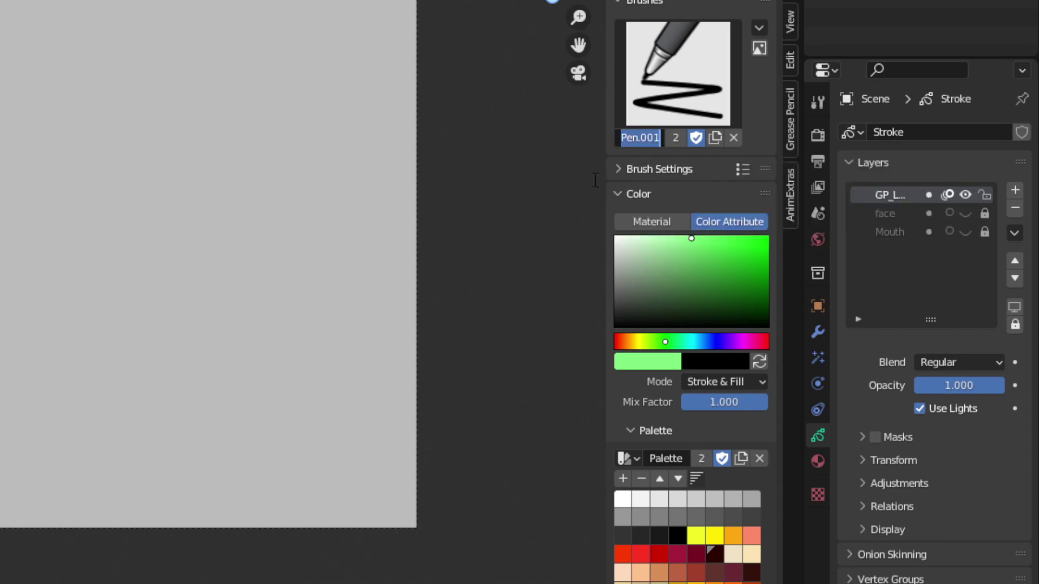
{"action": "type", "text": "textred"}
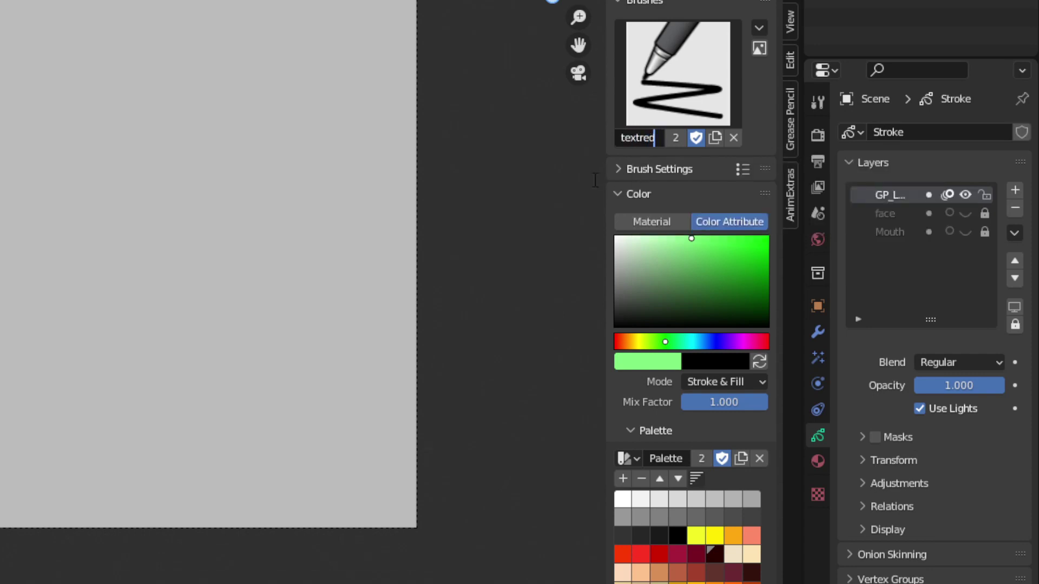
{"action": "key", "text": "BackSpace"}
{"action": "key", "text": "BackSpace"}
{"action": "key", "text": "BackSpace"}
{"action": "key", "text": "BackSpace"}
{"action": "key", "text": "BackSpace"}
{"action": "key", "text": "BackSpace"}
{"action": "key", "text": "BackSpace"}
{"action": "type", "text": "Textured N"}
{"action": "key", "text": "BackSpace"}
{"action": "key", "text": "BackSpace"}
{"action": "key", "text": "Return"}
- Add a new material slot and create a new material in it
{"action": "left_click", "coordinate": [818, 461]}
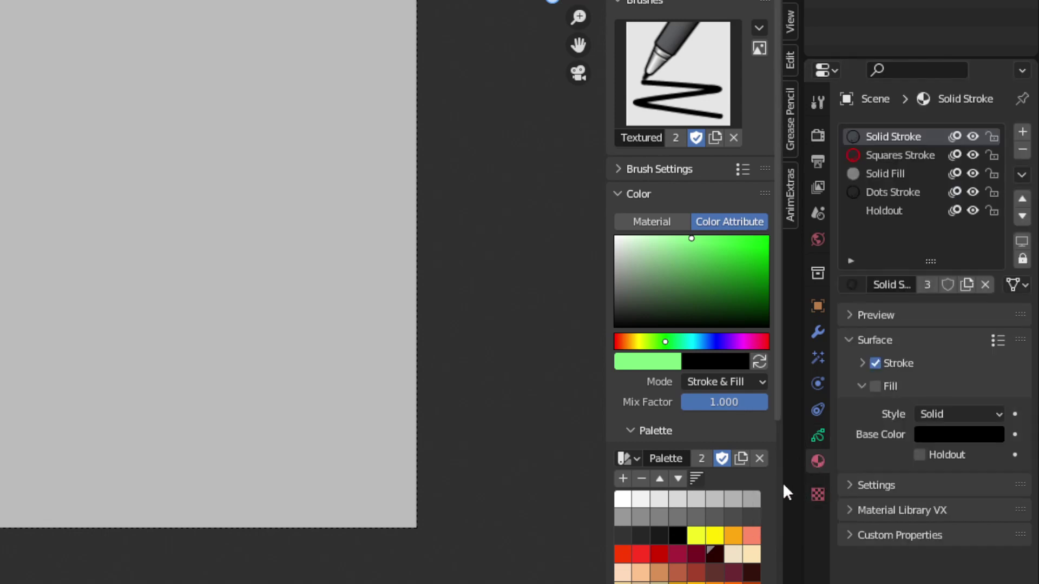
{"action": "left_click", "coordinate": [1020, 134]}
{"action": "left_click", "coordinate": [895, 285]}
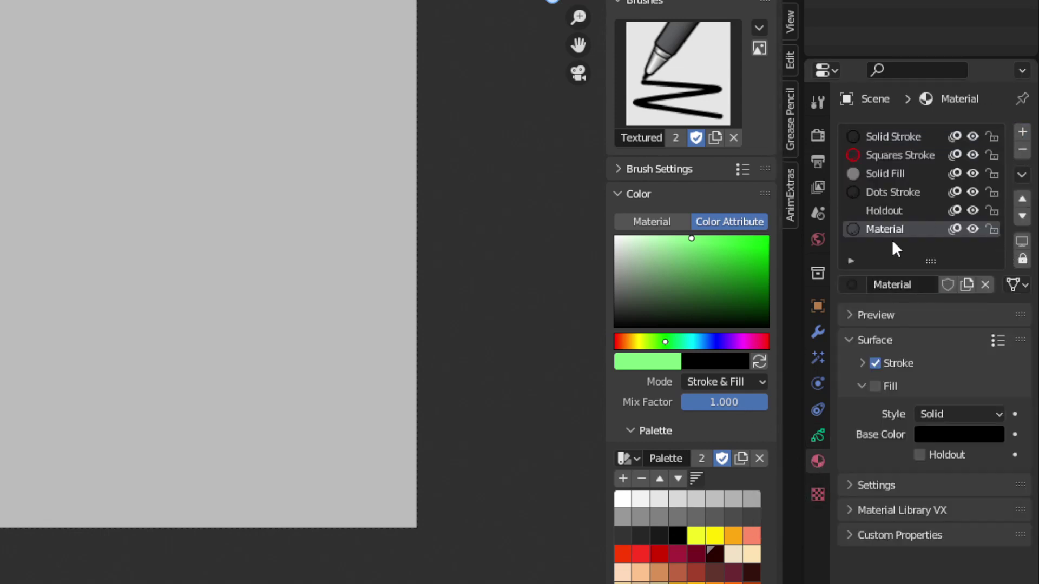
- Rename the material to 'Textured', collapse Fill and expand its Stroke settings
{"action": "double_click", "coordinate": [887, 230]}
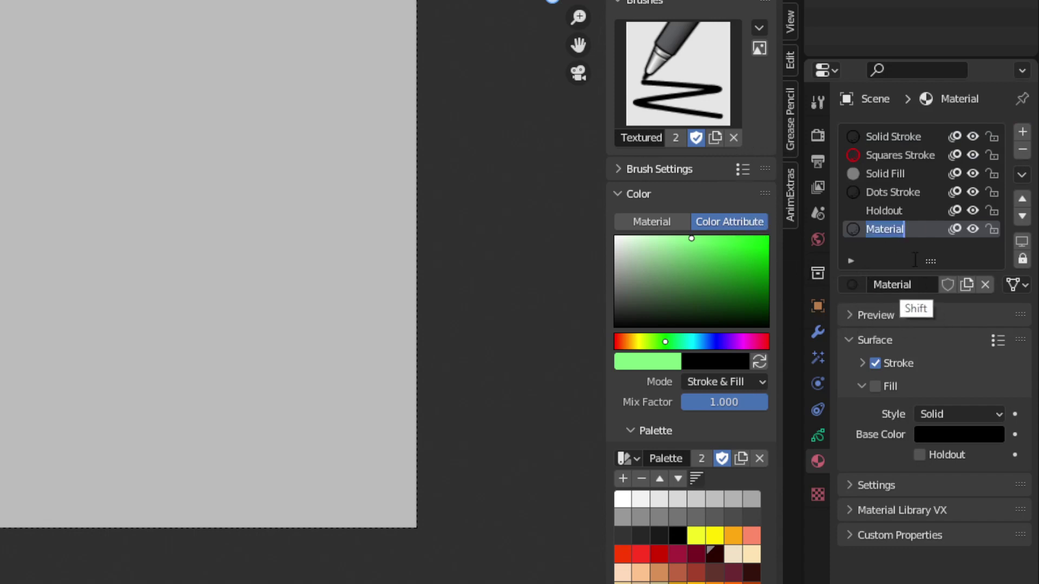
{"action": "left_click", "coordinate": [901, 248]}
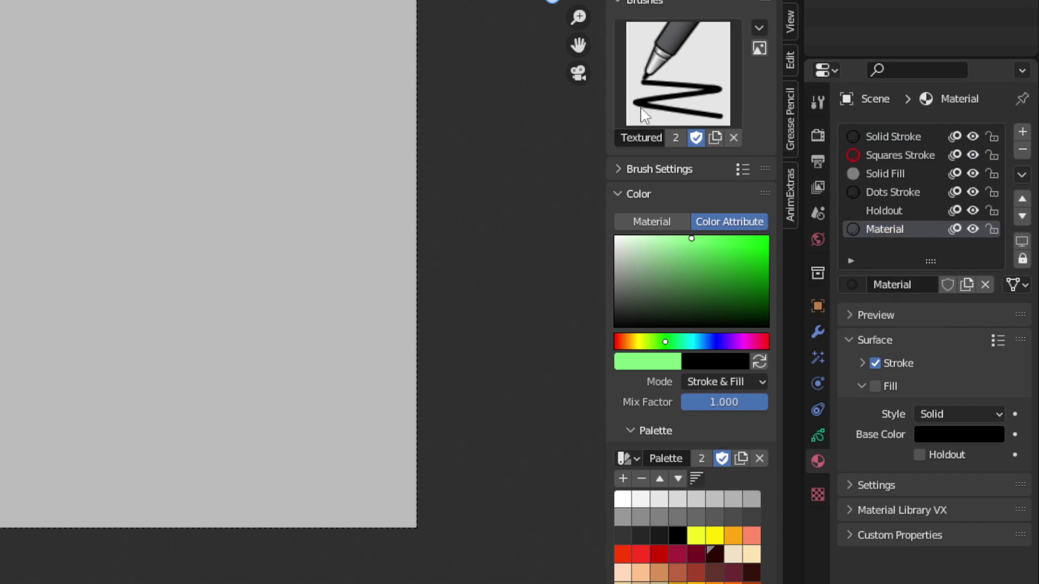
{"action": "double_click", "coordinate": [888, 229]}
{"action": "type", "text": "Tesx"}
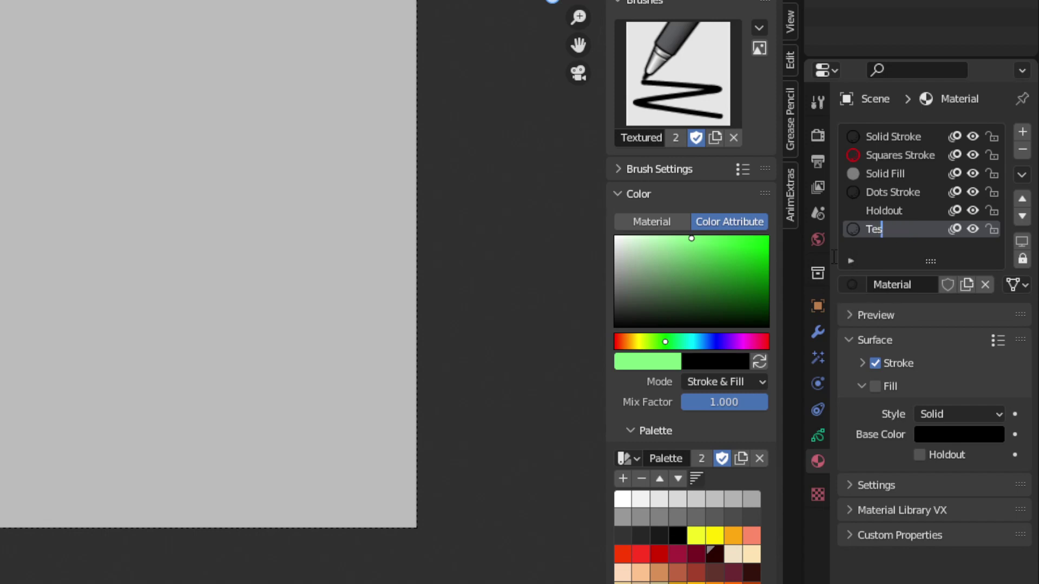
{"action": "key", "text": "BackSpace"}
{"action": "key", "text": "BackSpace"}
{"action": "type", "text": "xtured"}
{"action": "key", "text": "Return"}
{"action": "left_click", "coordinate": [858, 386]}
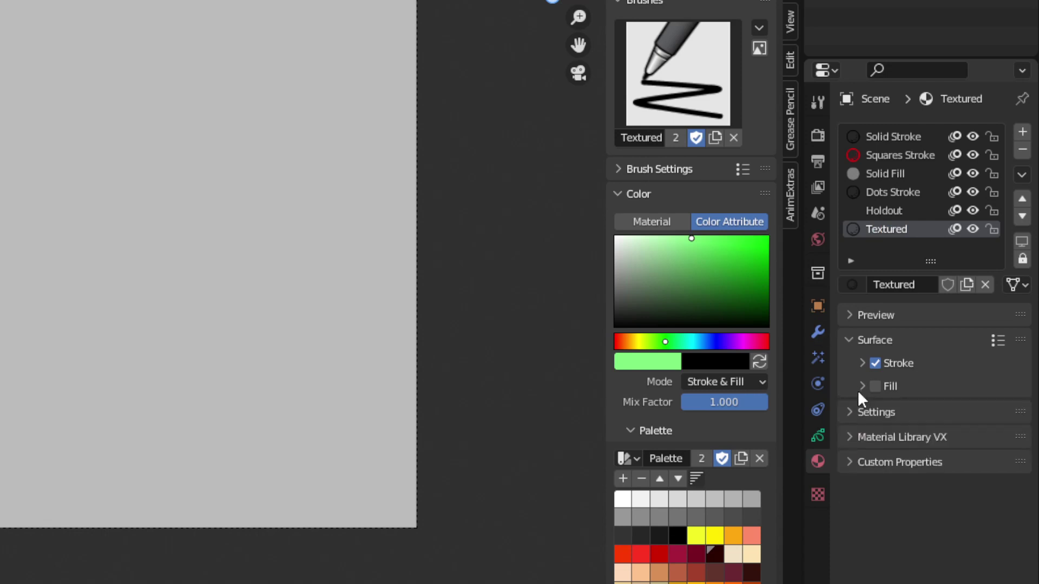
{"action": "left_click", "coordinate": [857, 365]}
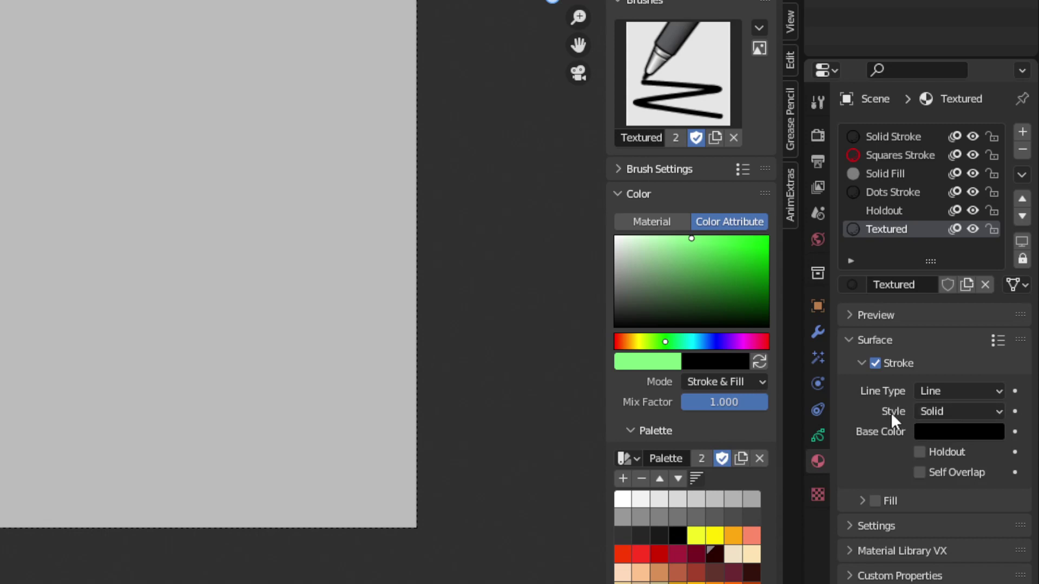
- Set the material stroke style to Texture using the brush_tip.png image
{"action": "left_click", "coordinate": [931, 410]}
{"action": "left_click", "coordinate": [918, 453]}
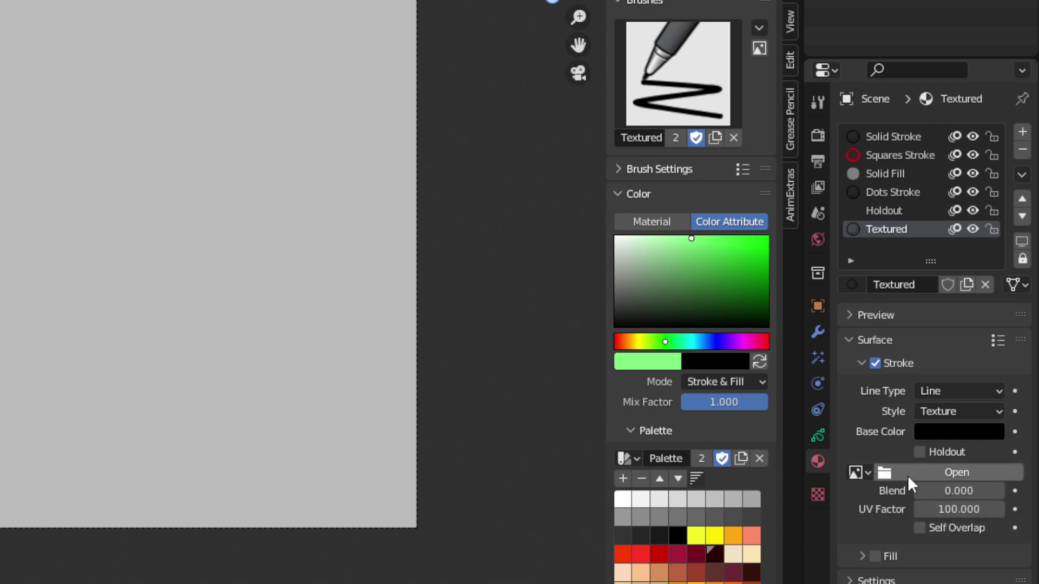
{"action": "left_click", "coordinate": [896, 471]}
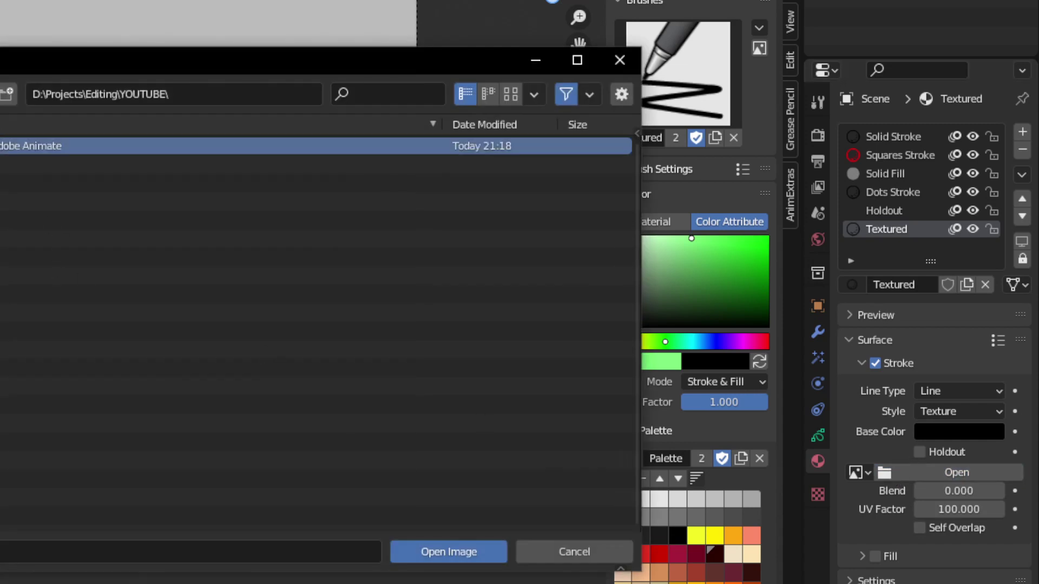
{"action": "double_click", "coordinate": [21, 145]}
{"action": "double_click", "coordinate": [22, 146]}
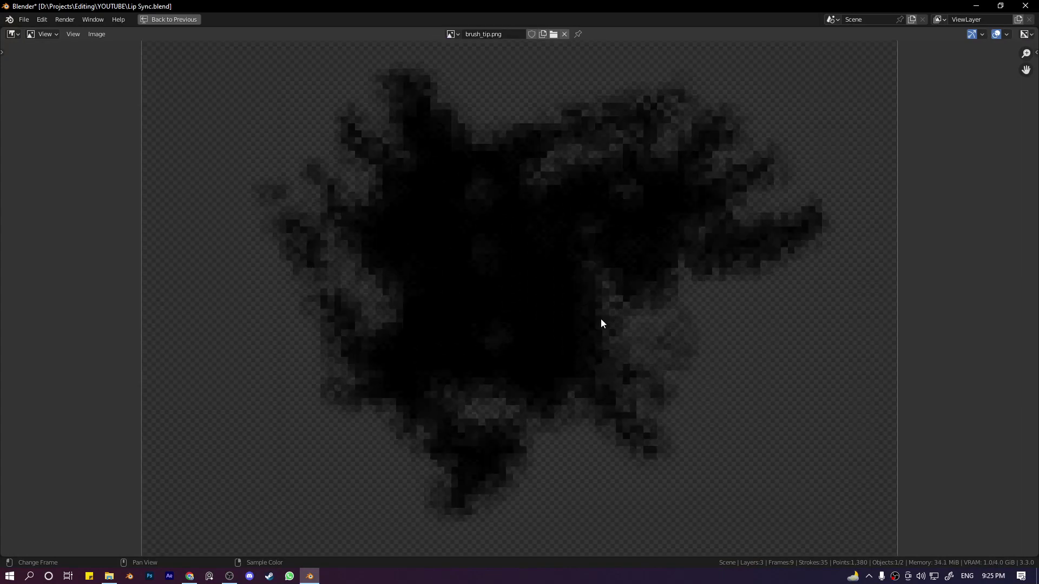
{"action": "scroll", "coordinate": [579, 317], "scroll_direction": "down", "scroll_amount": 4}
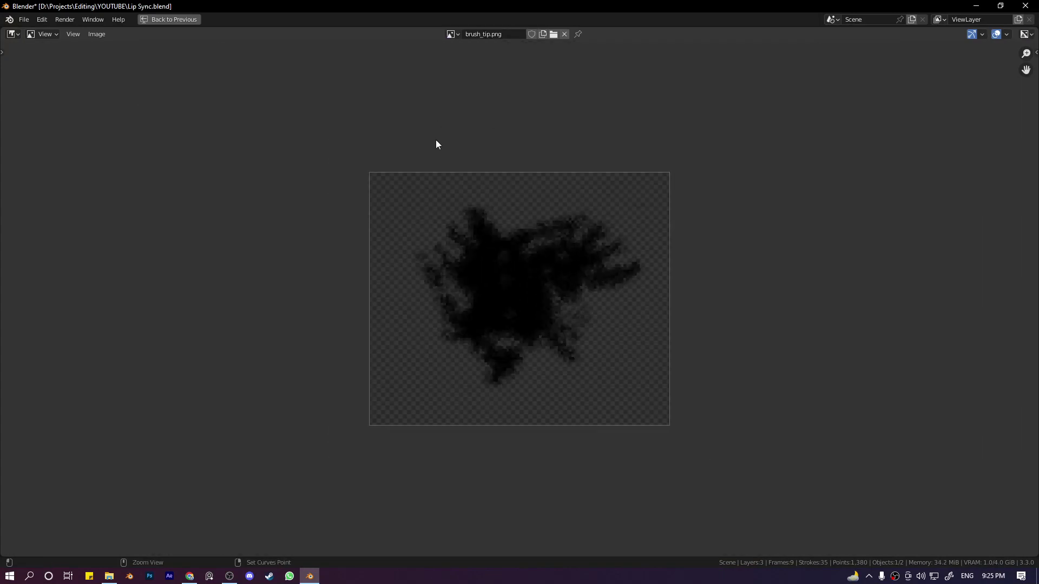
{"action": "key", "text": "ctrl+space"}
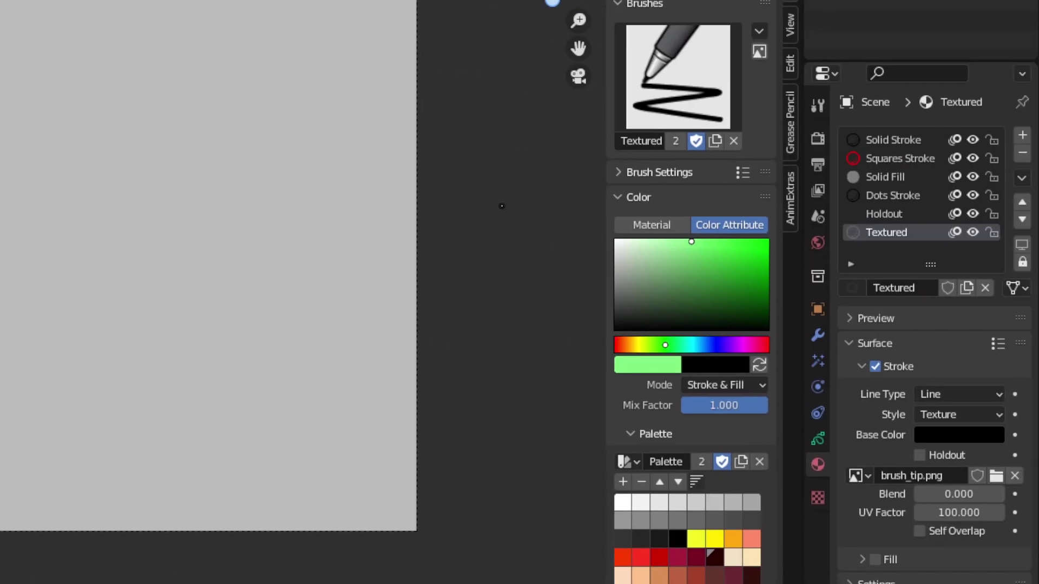
- Set the material line type to Squares and the texture Blend to 1
{"action": "left_click", "coordinate": [967, 395]}
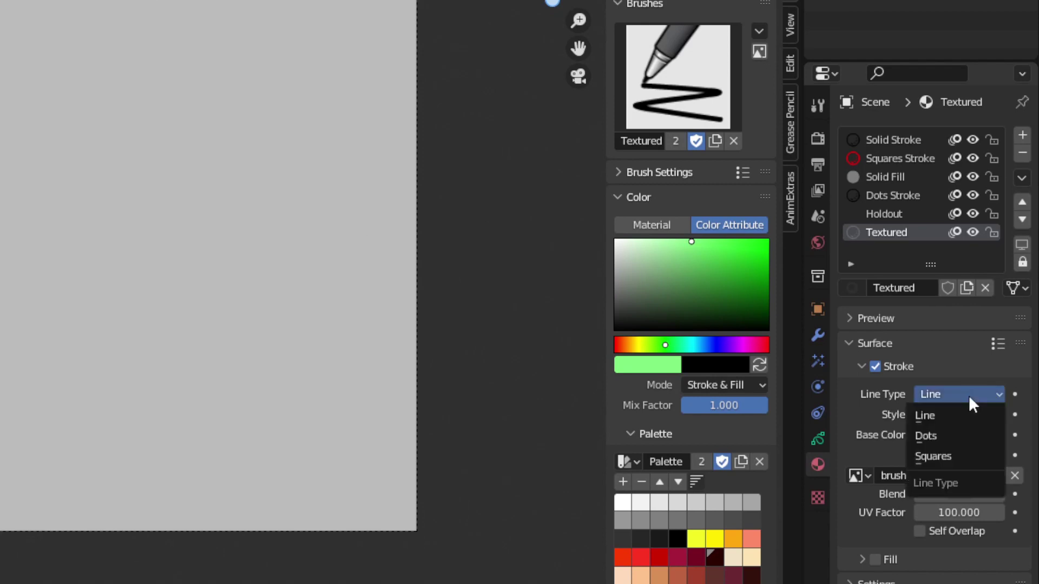
{"action": "left_click", "coordinate": [934, 456]}
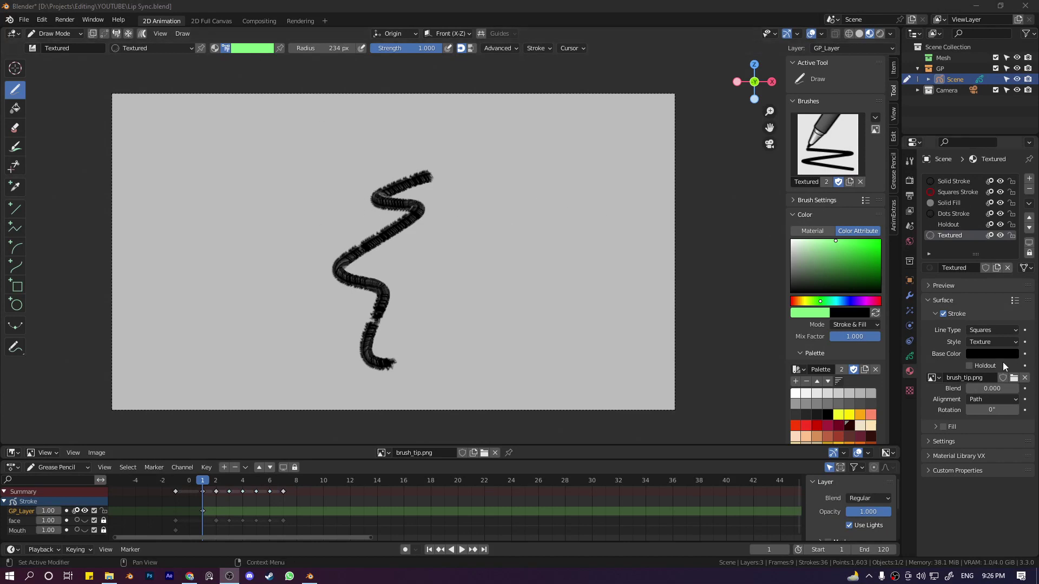
{"action": "left_click", "coordinate": [994, 391]}
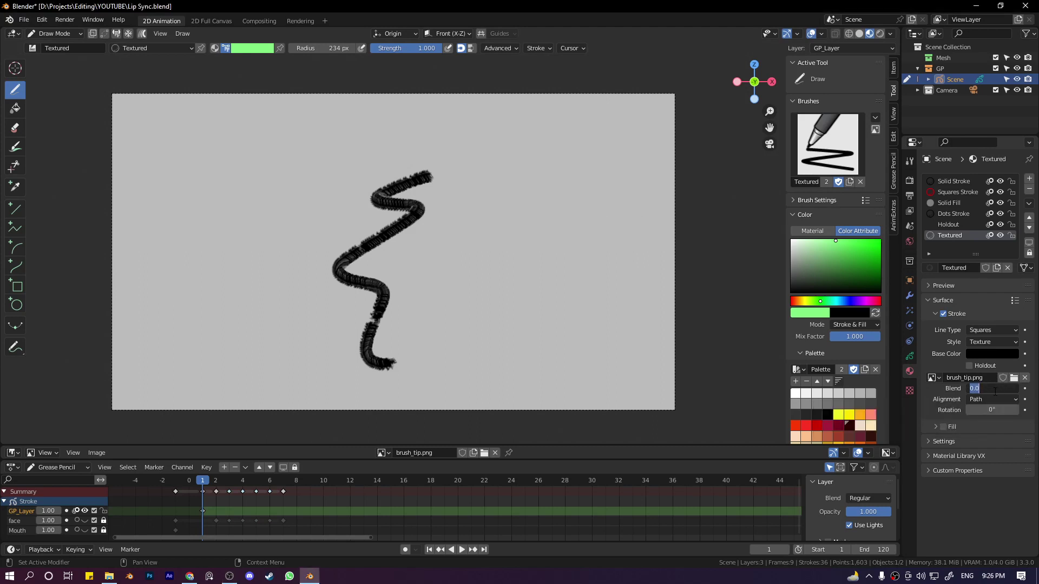
{"action": "type", "text": "1"}
{"action": "key", "text": "Return"}
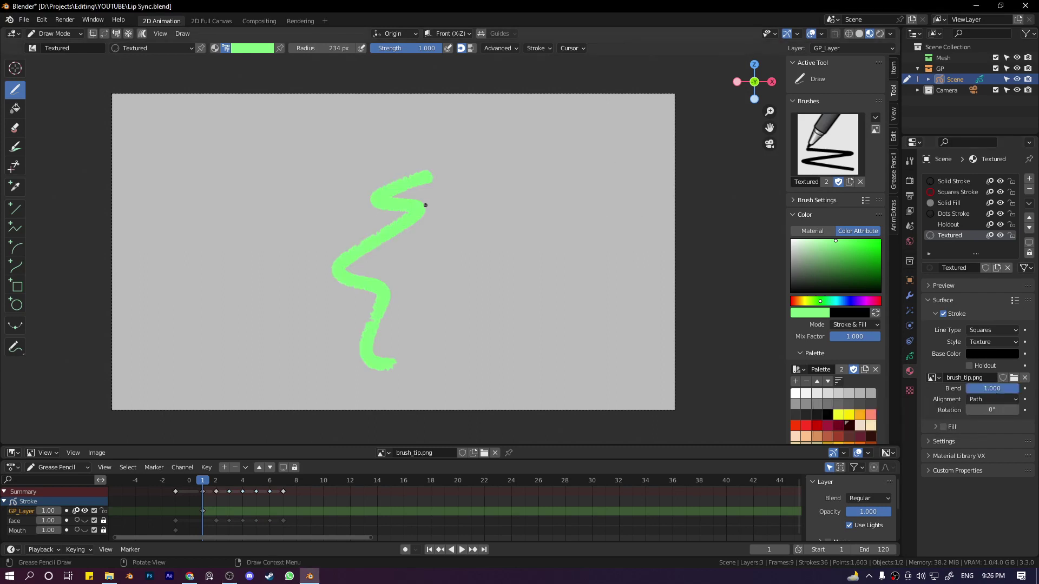
- Draw and undo a second test stroke, then switch to Edit Mode
{"action": "mouse_move", "coordinate": [483, 186]}
{"action": "left_mouse_down"}
{"action": "mouse_move", "coordinate": [472, 189]}
{"action": "mouse_move", "coordinate": [425, 345]}
{"action": "mouse_move", "coordinate": [482, 369]}
{"action": "left_mouse_up"}
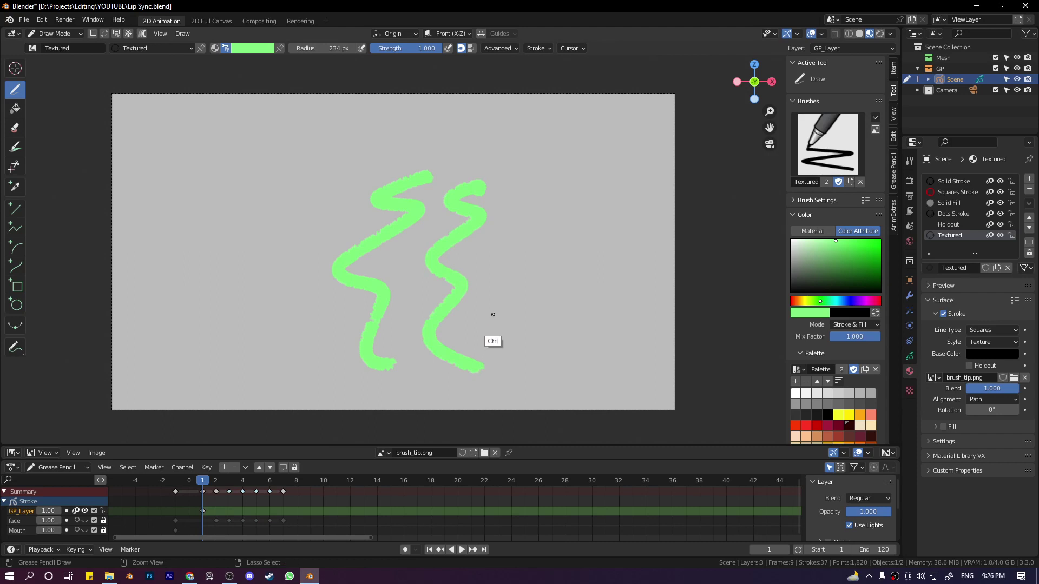
{"action": "key", "text": "ctrl+z"}
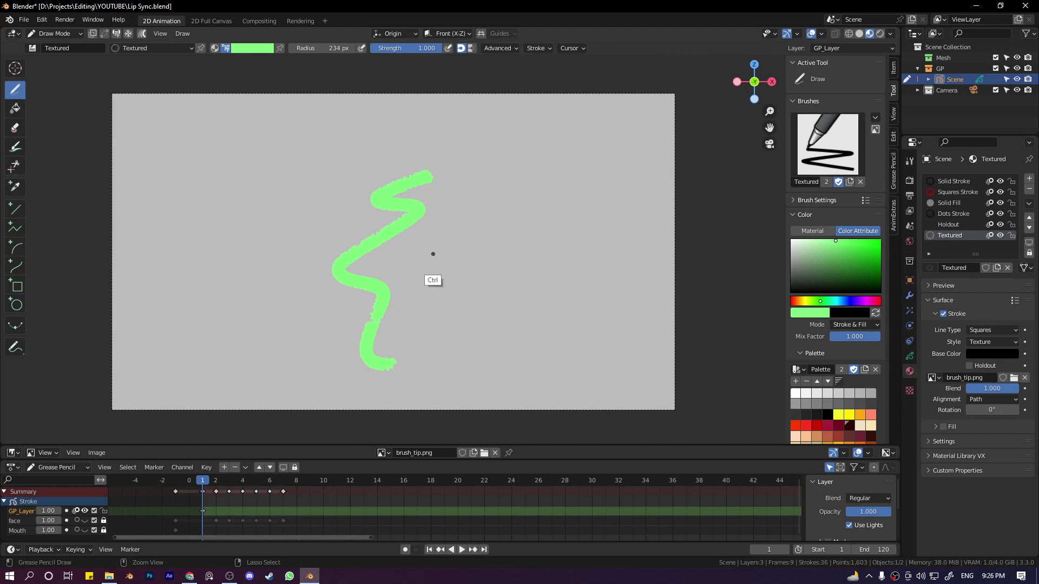
{"action": "key", "text": "ctrl+Tab"}
{"action": "left_click", "coordinate": [436, 236]}
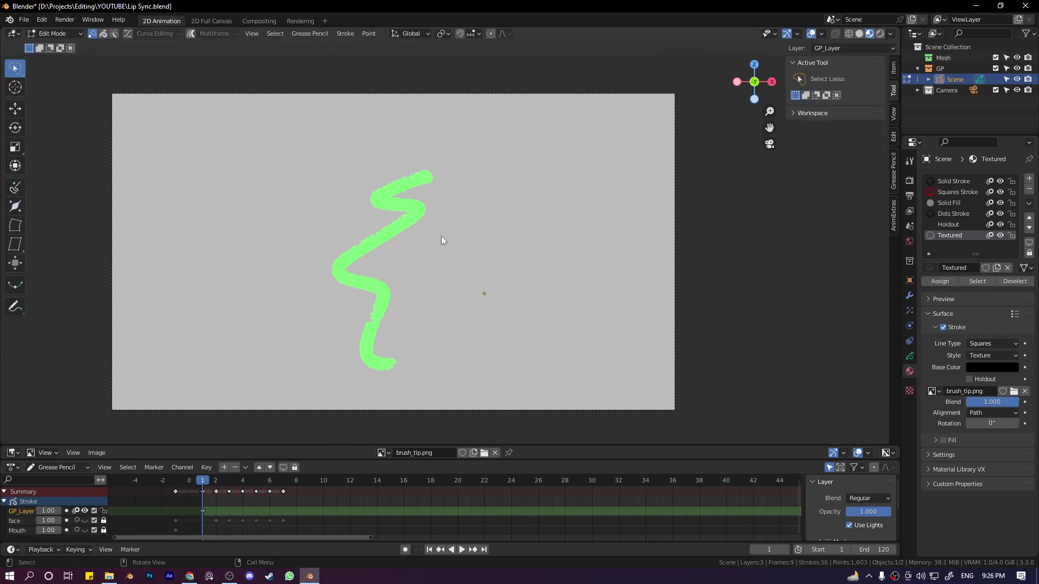
- Delete the remaining green stroke and return to Draw Mode
{"action": "key", "text": "a"}
{"action": "key", "text": "Delete"}
{"action": "key", "text": "ctrl+Tab"}
{"action": "left_click", "coordinate": [434, 158]}
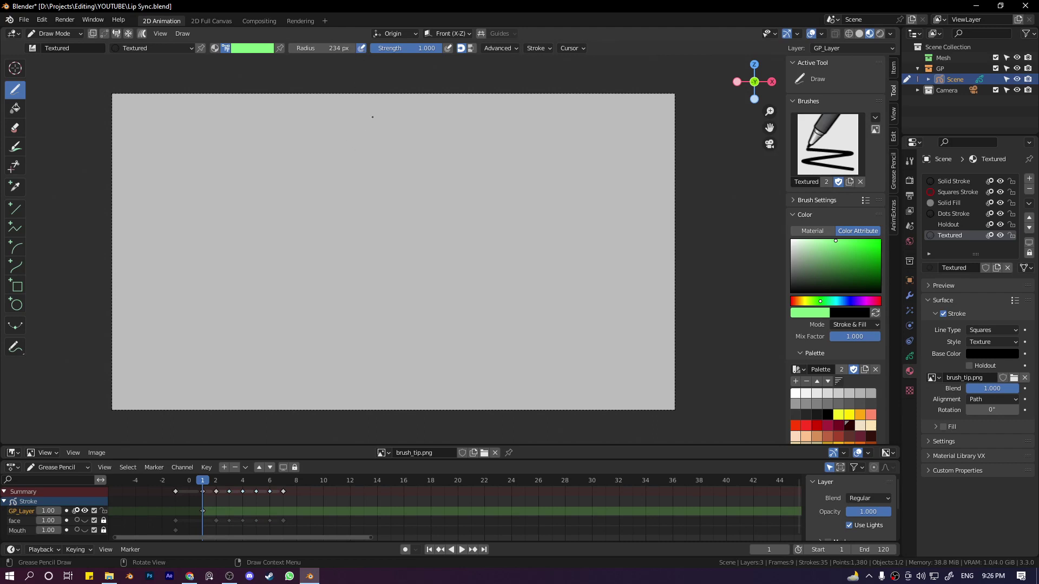
- Draw a series of green test strokes with the Textured brush, undoing each
{"action": "mouse_move", "coordinate": [372, 118]}
{"action": "left_mouse_down"}
{"action": "mouse_move", "coordinate": [279, 313]}
{"action": "mouse_move", "coordinate": [347, 383]}
{"action": "left_mouse_up"}
{"action": "key", "text": "ctrl+z"}
{"action": "mouse_move", "coordinate": [362, 301]}
{"action": "left_mouse_down"}
{"action": "mouse_move", "coordinate": [343, 227]}
{"action": "mouse_move", "coordinate": [278, 142]}
{"action": "mouse_move", "coordinate": [303, 346]}
{"action": "left_mouse_up"}
{"action": "key", "text": "ctrl+z"}
{"action": "key", "text": "ctrl+z"}
{"action": "mouse_move", "coordinate": [373, 155]}
{"action": "left_mouse_down"}
{"action": "mouse_move", "coordinate": [307, 214]}
{"action": "mouse_move", "coordinate": [282, 331]}
{"action": "mouse_move", "coordinate": [374, 349]}
{"action": "mouse_move", "coordinate": [340, 249]}
{"action": "mouse_move", "coordinate": [374, 232]}
{"action": "mouse_move", "coordinate": [392, 205]}
{"action": "left_mouse_up"}
{"action": "key", "text": "ctrl+z"}
{"action": "mouse_move", "coordinate": [417, 147]}
{"action": "left_mouse_down"}
{"action": "mouse_move", "coordinate": [394, 171]}
{"action": "mouse_move", "coordinate": [422, 235]}
{"action": "mouse_move", "coordinate": [411, 317]}
{"action": "mouse_move", "coordinate": [483, 328]}
{"action": "left_mouse_up"}
{"action": "key", "text": "ctrl+z"}
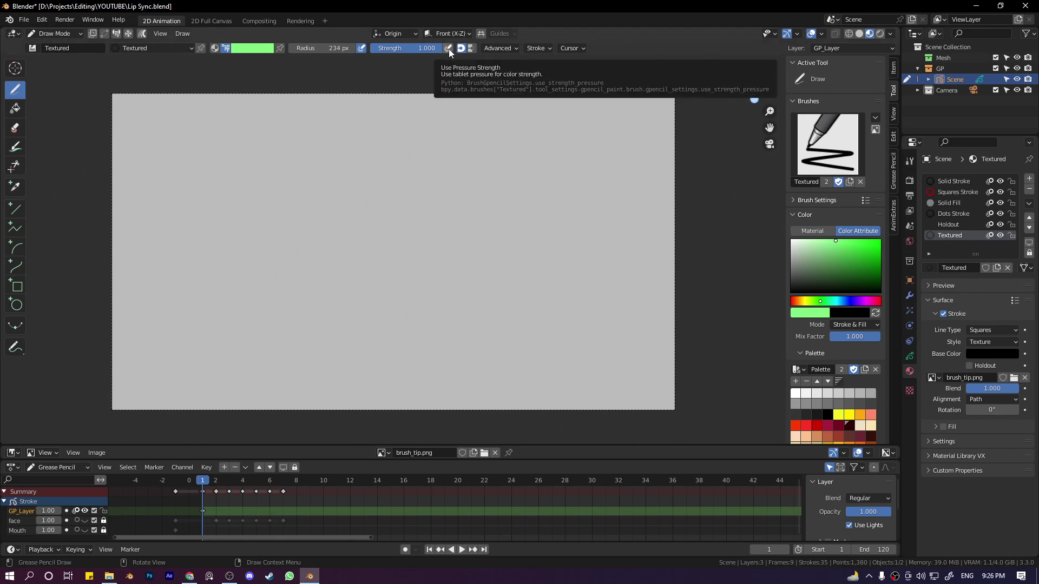
{"action": "left_click_drag", "start_coordinate": [409, 133], "coordinate": [343, 335]}
{"action": "key", "text": "ctrl+z"}
{"action": "left_click_drag", "start_coordinate": [383, 185], "coordinate": [367, 309]}
{"action": "key", "text": "ctrl+z"}
{"action": "mouse_move", "coordinate": [422, 140]}
{"action": "left_mouse_down"}
{"action": "mouse_move", "coordinate": [444, 132]}
{"action": "mouse_move", "coordinate": [381, 317]}
{"action": "left_mouse_up"}
{"action": "key", "text": "ctrl+z"}
{"action": "left_click_drag", "start_coordinate": [355, 197], "coordinate": [410, 297]}
{"action": "key", "text": "ctrl+z"}
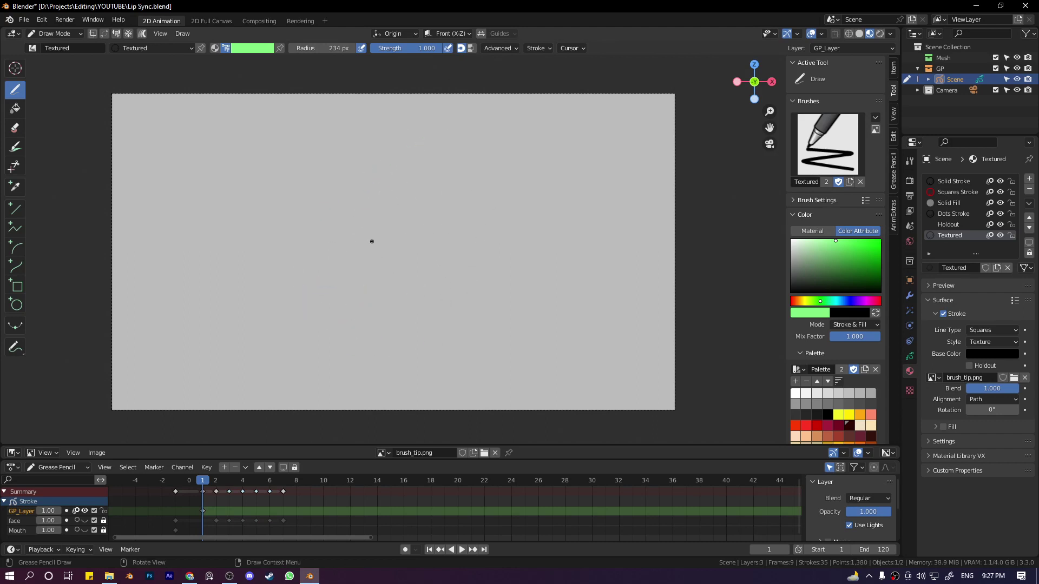
{"action": "mouse_move", "coordinate": [383, 178]}
{"action": "left_mouse_down"}
{"action": "mouse_move", "coordinate": [374, 295]}
{"action": "mouse_move", "coordinate": [422, 344]}
{"action": "left_mouse_up"}
{"action": "key", "text": "ctrl+z"}
{"action": "mouse_move", "coordinate": [388, 156]}
{"action": "left_mouse_down"}
{"action": "mouse_move", "coordinate": [346, 292]}
{"action": "mouse_move", "coordinate": [447, 292]}
{"action": "left_mouse_up"}
{"action": "key", "text": "ctrl+z"}
{"action": "mouse_move", "coordinate": [436, 170]}
{"action": "left_mouse_down"}
{"action": "mouse_move", "coordinate": [424, 200]}
{"action": "mouse_move", "coordinate": [395, 333]}
{"action": "left_mouse_up"}
{"action": "key", "text": "ctrl+z"}
- Change the brush colour to black and test it with two undone strokes
{"action": "left_click", "coordinate": [252, 48]}
{"action": "left_click_drag", "start_coordinate": [238, 86], "coordinate": [181, 144]}
{"action": "mouse_move", "coordinate": [422, 143]}
{"action": "left_mouse_down"}
{"action": "mouse_move", "coordinate": [367, 179]}
{"action": "mouse_move", "coordinate": [394, 345]}
{"action": "left_mouse_up"}
{"action": "key", "text": "ctrl+z"}
{"action": "mouse_move", "coordinate": [403, 144]}
{"action": "left_mouse_down"}
{"action": "mouse_move", "coordinate": [343, 209]}
{"action": "mouse_move", "coordinate": [416, 329]}
{"action": "left_mouse_up"}
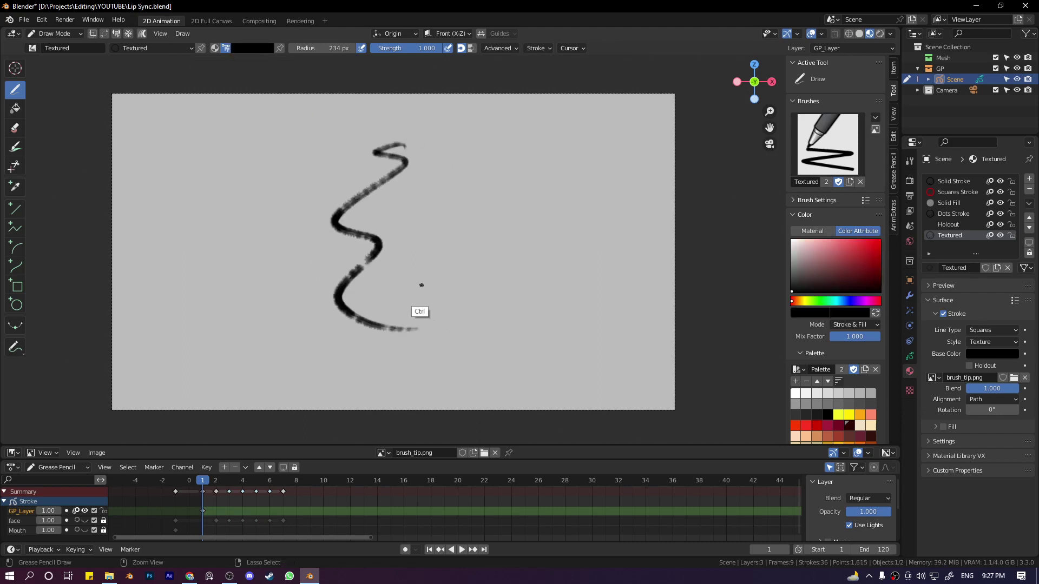
{"action": "key", "text": "ctrl+z"}
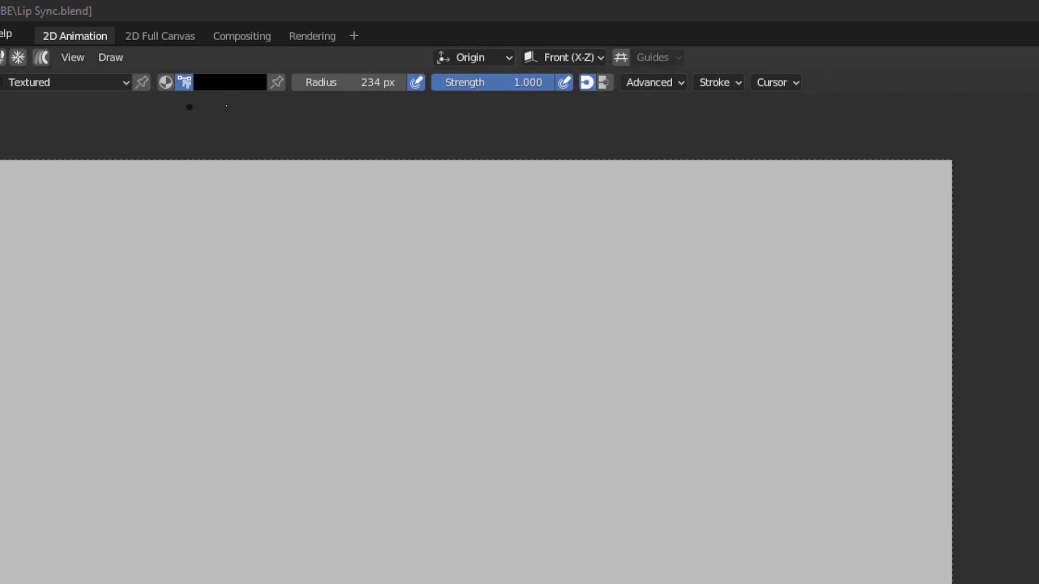
- Turn off stroke Post-Processing, enable Randomize, and set randomized UV to 1.000
{"action": "left_click", "coordinate": [656, 85]}
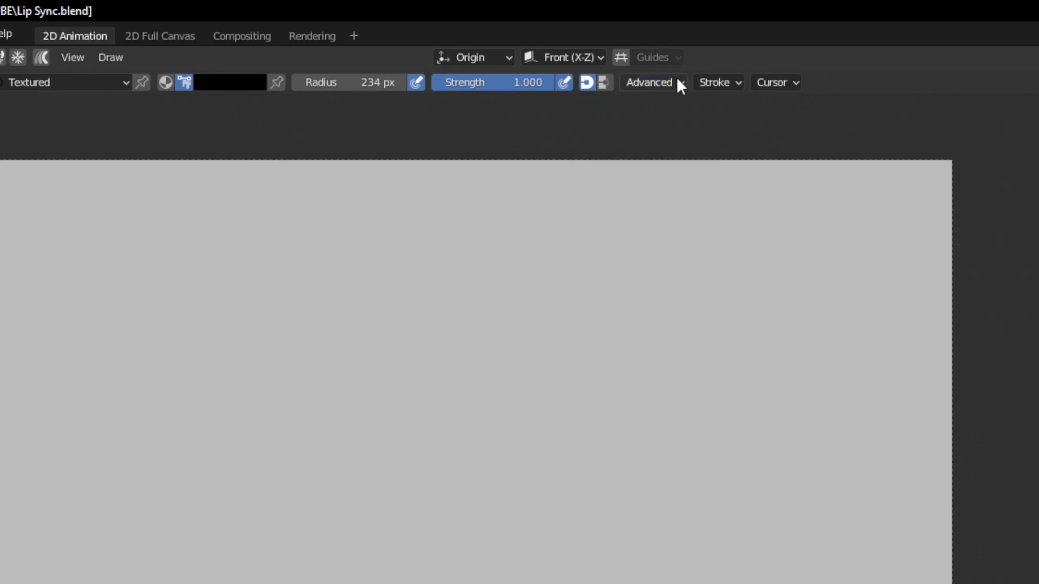
{"action": "left_click", "coordinate": [727, 82]}
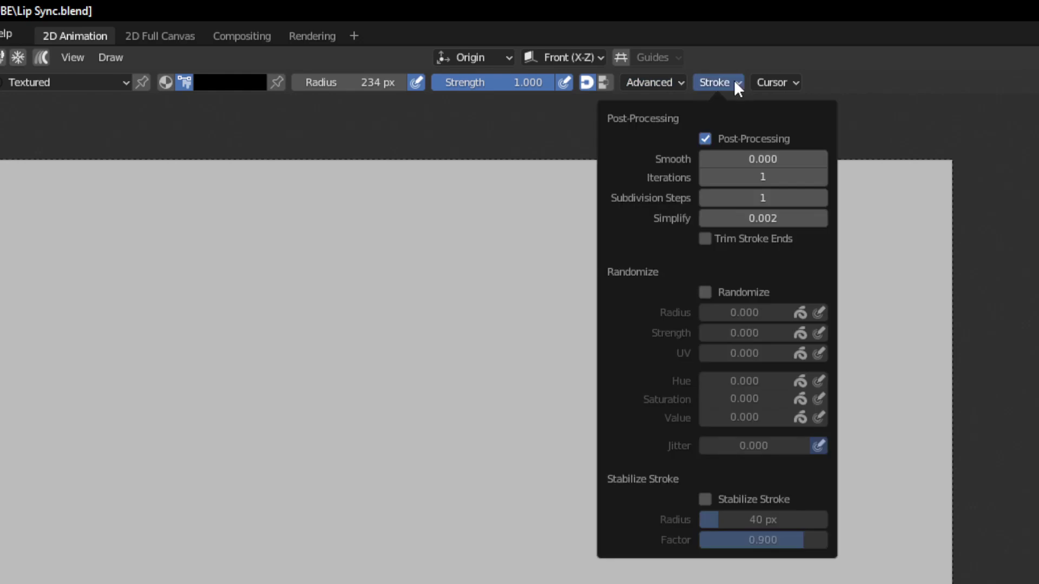
{"action": "left_click", "coordinate": [709, 139]}
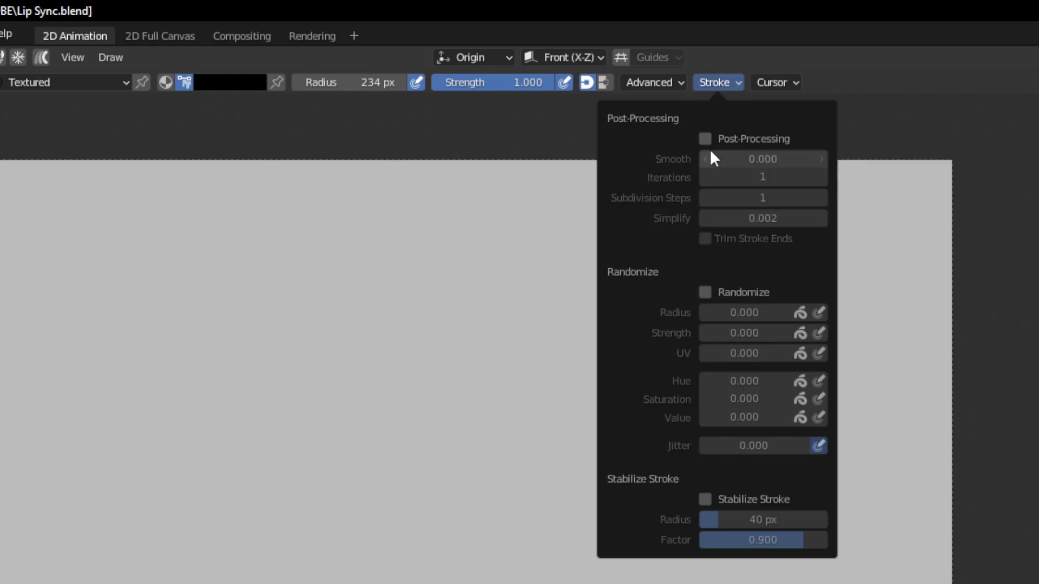
{"action": "left_click", "coordinate": [706, 293]}
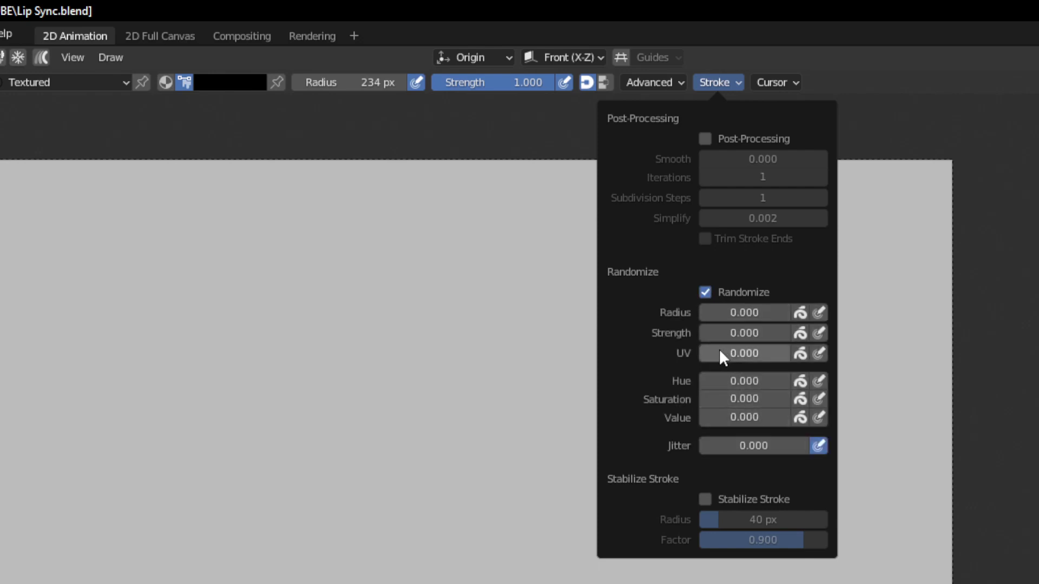
{"action": "left_click_drag", "start_coordinate": [714, 357], "coordinate": [795, 365]}
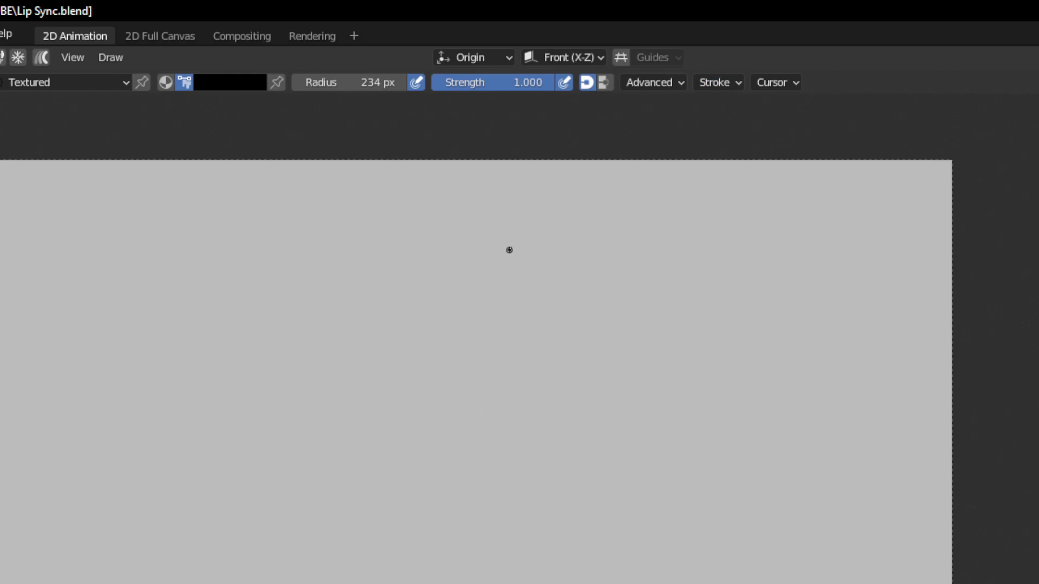
- Test the randomized textured brush with several strokes, undoing each
{"action": "mouse_move", "coordinate": [514, 240]}
{"action": "left_mouse_down"}
{"action": "mouse_move", "coordinate": [429, 329]}
{"action": "mouse_move", "coordinate": [529, 568]}
{"action": "left_mouse_up"}
{"action": "key", "text": "ctrl+z"}
{"action": "left_click", "coordinate": [658, 81]}
{"action": "left_click", "coordinate": [719, 81]}
{"action": "mouse_move", "coordinate": [453, 255]}
{"action": "left_mouse_down"}
{"action": "mouse_move", "coordinate": [453, 338]}
{"action": "mouse_move", "coordinate": [523, 565]}
{"action": "left_mouse_up"}
{"action": "key", "text": "ctrl+z"}
{"action": "left_click_drag", "start_coordinate": [588, 229], "coordinate": [517, 582]}
{"action": "key", "text": "ctrl+z"}
{"action": "left_click", "coordinate": [713, 82]}
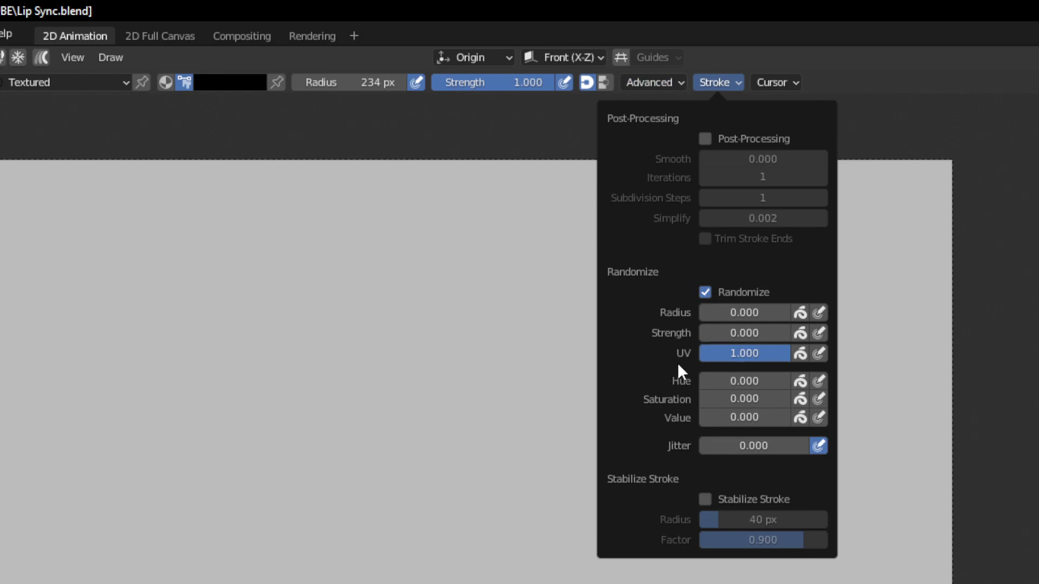
{"action": "mouse_move", "coordinate": [607, 243]}
{"action": "left_mouse_down"}
{"action": "mouse_move", "coordinate": [572, 248]}
{"action": "mouse_move", "coordinate": [366, 529]}
{"action": "mouse_move", "coordinate": [518, 582]}
{"action": "left_mouse_up"}
{"action": "key", "text": "ctrl+z"}
{"action": "mouse_move", "coordinate": [494, 271]}
{"action": "left_mouse_down"}
{"action": "mouse_move", "coordinate": [447, 320]}
{"action": "mouse_move", "coordinate": [439, 581]}
{"action": "left_mouse_up"}
{"action": "key", "text": "ctrl+z"}
{"action": "mouse_move", "coordinate": [533, 235]}
{"action": "left_mouse_down"}
{"action": "mouse_move", "coordinate": [480, 267]}
{"action": "mouse_move", "coordinate": [413, 581]}
{"action": "left_mouse_up"}
{"action": "key", "text": "ctrl+z"}
{"action": "mouse_move", "coordinate": [466, 262]}
{"action": "left_mouse_down"}
{"action": "mouse_move", "coordinate": [429, 348]}
{"action": "mouse_move", "coordinate": [511, 508]}
{"action": "left_mouse_up"}
{"action": "key", "text": "ctrl+z"}
- Set the brush radius to 134 px, testing a stroke at 124 px first
{"action": "key", "text": "f"}
{"action": "left_click", "coordinate": [463, 421]}
{"action": "mouse_move", "coordinate": [494, 271]}
{"action": "left_mouse_down"}
{"action": "mouse_move", "coordinate": [487, 510]}
{"action": "mouse_move", "coordinate": [463, 395]}
{"action": "mouse_move", "coordinate": [593, 396]}
{"action": "mouse_move", "coordinate": [394, 463]}
{"action": "mouse_move", "coordinate": [422, 474]}
{"action": "left_mouse_up"}
{"action": "key", "text": "ctrl+z"}
{"action": "key", "text": "ctrl+z"}
{"action": "key", "text": "ctrl+z"}
{"action": "key", "text": "f"}
{"action": "left_click", "coordinate": [486, 311]}
{"action": "mouse_move", "coordinate": [487, 311]}
{"action": "left_mouse_down"}
{"action": "mouse_move", "coordinate": [503, 316]}
{"action": "mouse_move", "coordinate": [496, 549]}
{"action": "left_mouse_up"}
{"action": "key", "text": "ctrl+z"}
- Try randomized radius at 1.000 with undone test strokes, then reset it to 0.000
{"action": "left_click", "coordinate": [714, 82]}
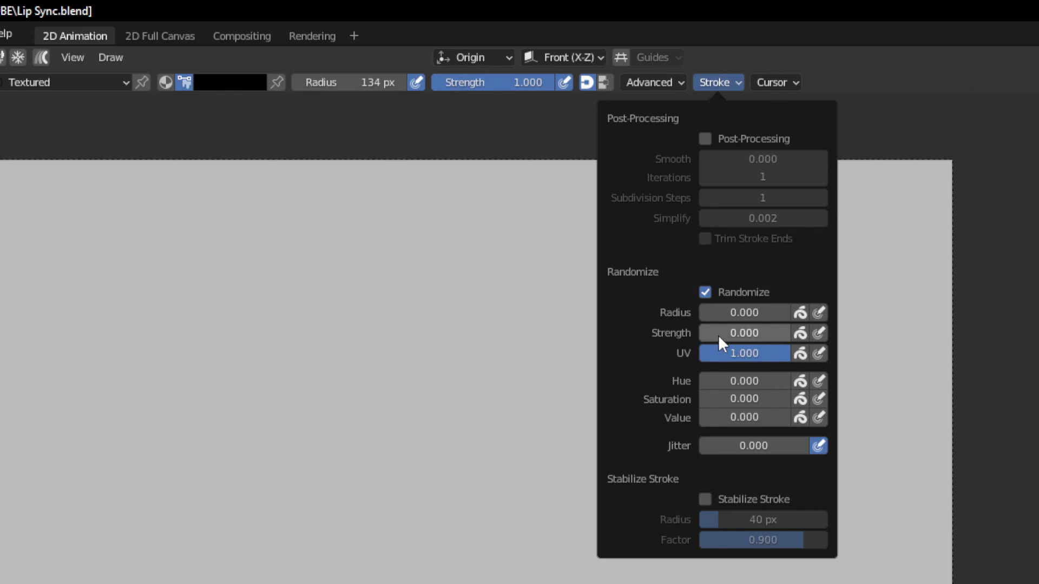
{"action": "left_click_drag", "start_coordinate": [712, 314], "coordinate": [865, 313]}
{"action": "mouse_move", "coordinate": [482, 227]}
{"action": "left_mouse_down"}
{"action": "mouse_move", "coordinate": [452, 261]}
{"action": "mouse_move", "coordinate": [478, 490]}
{"action": "left_mouse_up"}
{"action": "key", "text": "ctrl+z"}
{"action": "left_click_drag", "start_coordinate": [481, 257], "coordinate": [540, 534]}
{"action": "key", "text": "ctrl+z"}
{"action": "mouse_move", "coordinate": [497, 251]}
{"action": "left_mouse_down"}
{"action": "mouse_move", "coordinate": [482, 547]}
{"action": "mouse_move", "coordinate": [512, 358]}
{"action": "mouse_move", "coordinate": [469, 249]}
{"action": "left_mouse_up"}
{"action": "key", "text": "ctrl+z"}
{"action": "mouse_move", "coordinate": [383, 227]}
{"action": "left_mouse_down"}
{"action": "mouse_move", "coordinate": [341, 348]}
{"action": "mouse_move", "coordinate": [489, 432]}
{"action": "mouse_move", "coordinate": [628, 265]}
{"action": "left_mouse_up"}
{"action": "key", "text": "ctrl+z"}
{"action": "mouse_move", "coordinate": [313, 399]}
{"action": "left_mouse_down"}
{"action": "mouse_move", "coordinate": [397, 294]}
{"action": "mouse_move", "coordinate": [498, 514]}
{"action": "mouse_move", "coordinate": [515, 325]}
{"action": "mouse_move", "coordinate": [569, 287]}
{"action": "left_mouse_up"}
{"action": "key", "text": "ctrl+z"}
{"action": "left_click_drag", "start_coordinate": [422, 262], "coordinate": [533, 416]}
{"action": "key", "text": "ctrl+z"}
{"action": "left_click_drag", "start_coordinate": [455, 259], "coordinate": [417, 336]}
{"action": "key", "text": "ctrl+z"}
{"action": "left_click", "coordinate": [701, 84]}
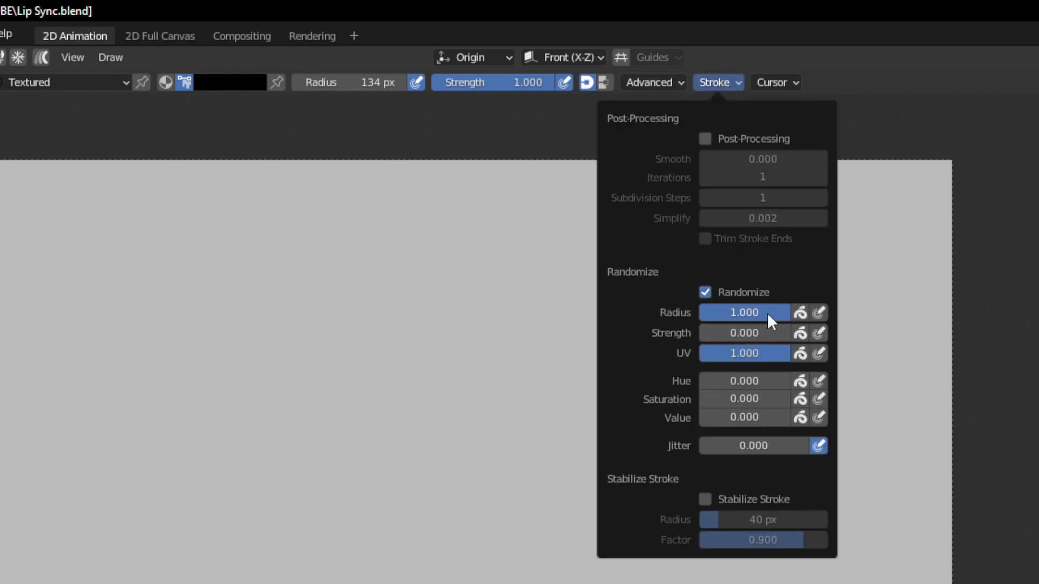
{"action": "left_click_drag", "start_coordinate": [768, 312], "coordinate": [771, 311]}
- Raise the Textured brush's Active Smooth to about 0.738, testing with strokes that are undone
{"action": "mouse_move", "coordinate": [429, 282]}
{"action": "left_mouse_down"}
{"action": "mouse_move", "coordinate": [404, 293]}
{"action": "mouse_move", "coordinate": [517, 533]}
{"action": "left_mouse_up"}
{"action": "key", "text": "ctrl+z"}
{"action": "left_click", "coordinate": [648, 82]}
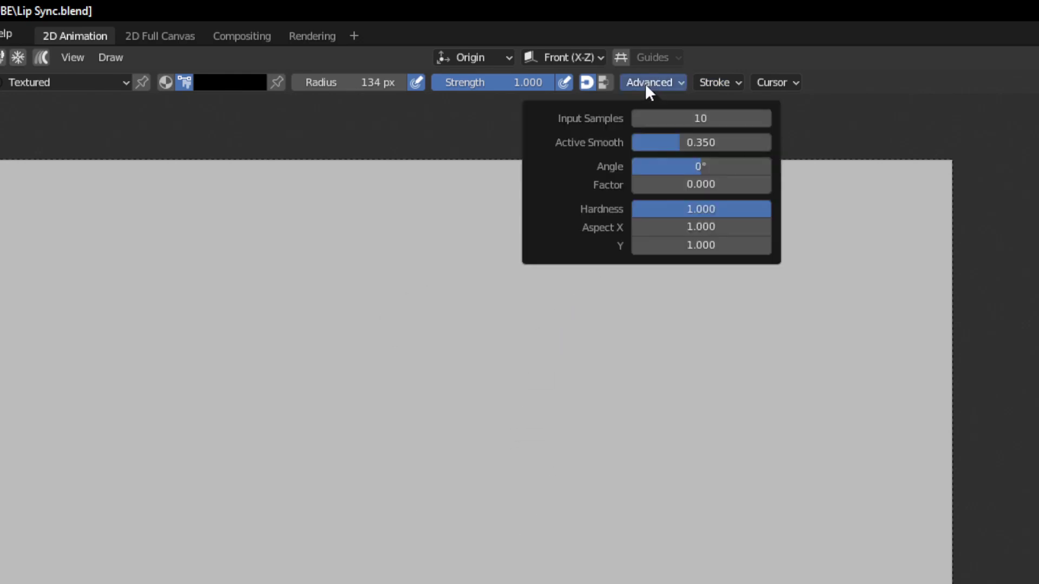
{"action": "left_click_drag", "start_coordinate": [664, 144], "coordinate": [665, 144]}
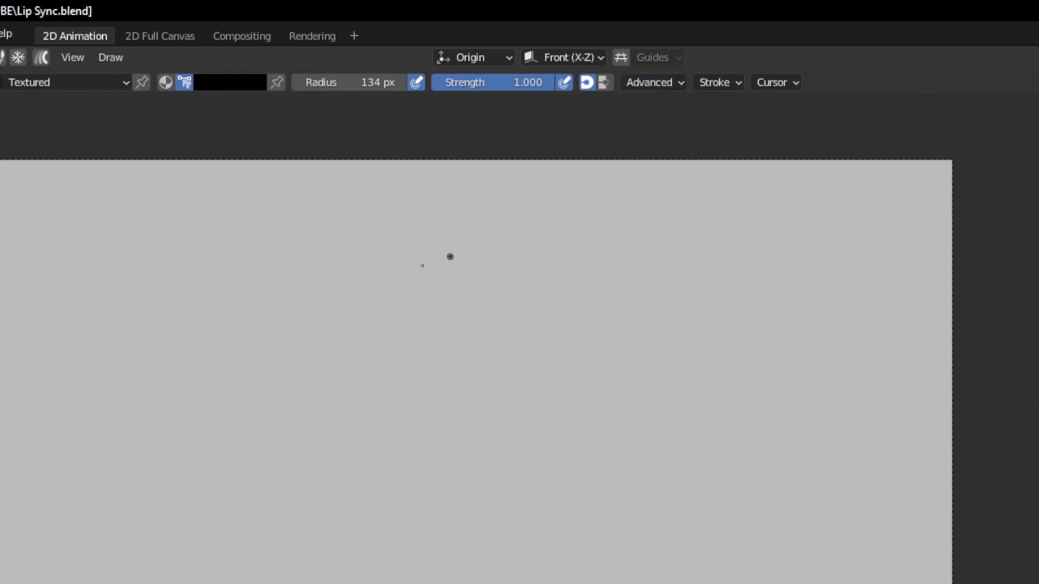
{"action": "mouse_move", "coordinate": [424, 239]}
{"action": "left_mouse_down"}
{"action": "mouse_move", "coordinate": [343, 424]}
{"action": "mouse_move", "coordinate": [733, 411]}
{"action": "mouse_move", "coordinate": [500, 241]}
{"action": "left_mouse_up"}
{"action": "key", "text": "ctrl+z"}
- Draw several S-shaped test strokes with the higher smoothing, then undo them
{"action": "left_click", "coordinate": [661, 85]}
{"action": "left_click_drag", "start_coordinate": [397, 260], "coordinate": [382, 433]}
{"action": "left_click_drag", "start_coordinate": [592, 283], "coordinate": [650, 582]}
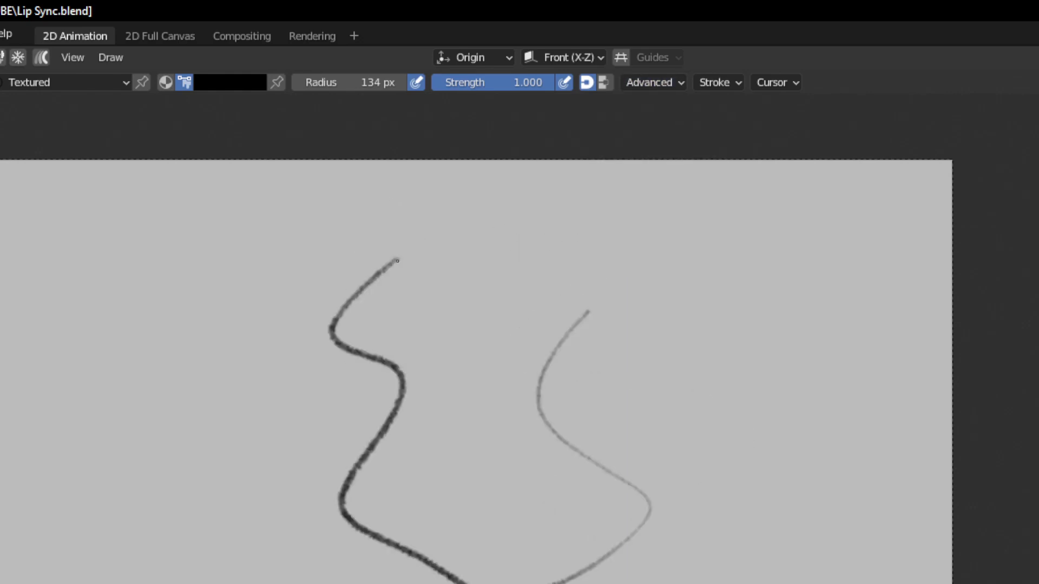
{"action": "left_click_drag", "start_coordinate": [556, 232], "coordinate": [449, 357]}
{"action": "key", "text": "ctrl+z"}
{"action": "key", "text": "ctrl+z"}
{"action": "key", "text": "ctrl+z"}
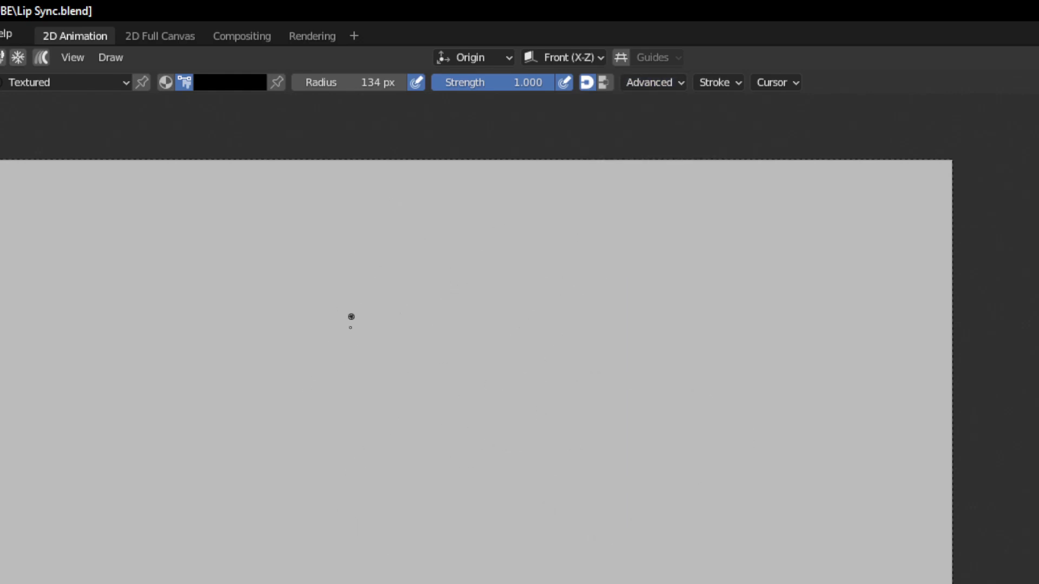
{"action": "left_click_drag", "start_coordinate": [385, 227], "coordinate": [308, 401]}
{"action": "left_click_drag", "start_coordinate": [373, 301], "coordinate": [414, 489]}
{"action": "key", "text": "ctrl+z"}
{"action": "key", "text": "ctrl+z"}
- Try Active Smooth at 0.1, then at 0.5, in the advanced brush settings
{"action": "left_click", "coordinate": [665, 80]}
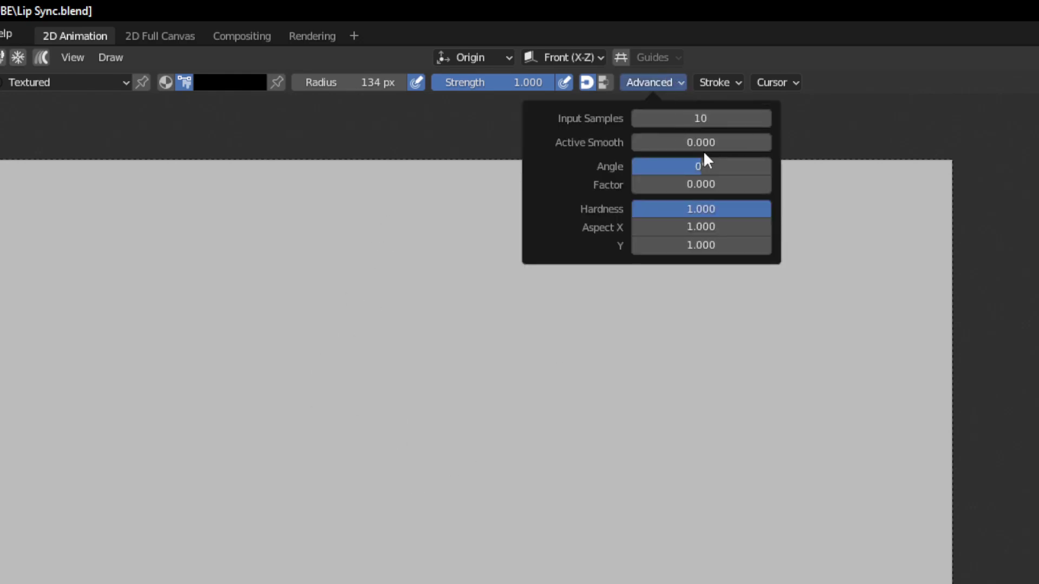
{"action": "left_click", "coordinate": [689, 141]}
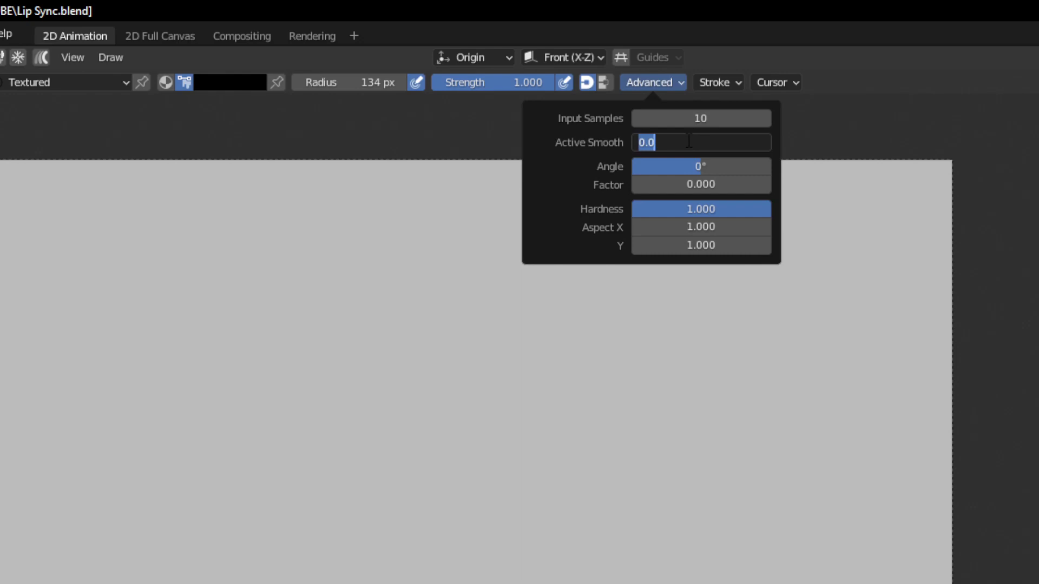
{"action": "type", "text": "0.1"}
{"action": "key", "text": "Return"}
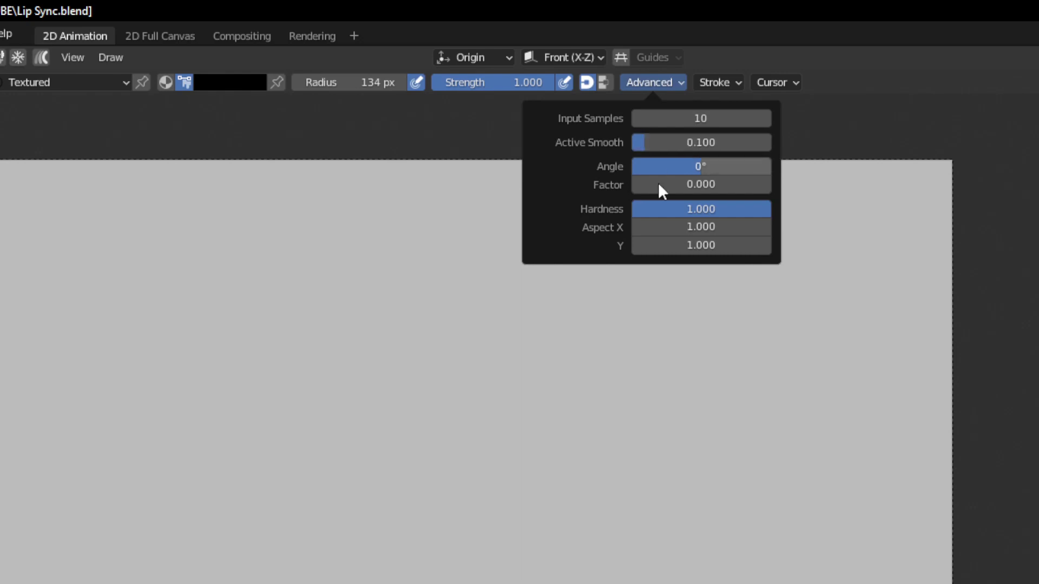
{"action": "left_click", "coordinate": [680, 144]}
{"action": "type", "text": "0.5"}
{"action": "key", "text": "Return"}
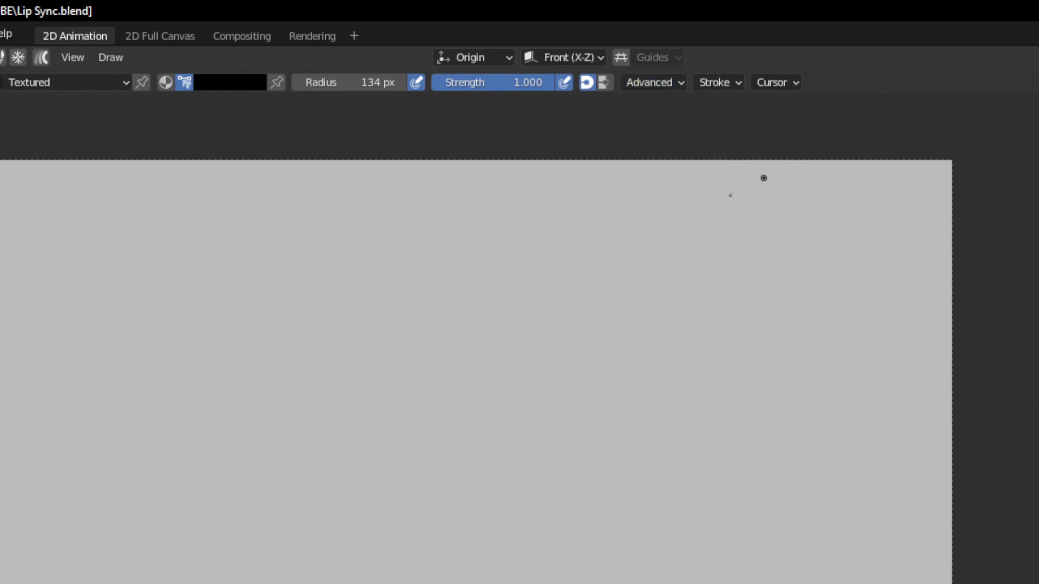
- Set the Textured brush's Active Smooth to 0.2
{"action": "left_click", "coordinate": [649, 87]}
{"action": "left_click", "coordinate": [684, 141]}
{"action": "type", "text": "0.2"}
{"action": "key", "text": "Return"}
- Test the 0.2 smoothing with S, ellipse, arc and vertical strokes, undoing each
{"action": "left_click_drag", "start_coordinate": [462, 257], "coordinate": [492, 563]}
{"action": "key", "text": "ctrl+z"}
{"action": "left_click_drag", "start_coordinate": [447, 276], "coordinate": [449, 276]}
{"action": "key", "text": "ctrl+z"}
{"action": "mouse_move", "coordinate": [524, 364]}
{"action": "left_mouse_down"}
{"action": "mouse_move", "coordinate": [491, 346]}
{"action": "mouse_move", "coordinate": [503, 357]}
{"action": "left_mouse_up"}
{"action": "mouse_move", "coordinate": [467, 244]}
{"action": "left_mouse_down"}
{"action": "mouse_move", "coordinate": [487, 297]}
{"action": "mouse_move", "coordinate": [470, 430]}
{"action": "left_mouse_up"}
{"action": "key", "text": "ctrl+z"}
{"action": "key", "text": "ctrl+z"}
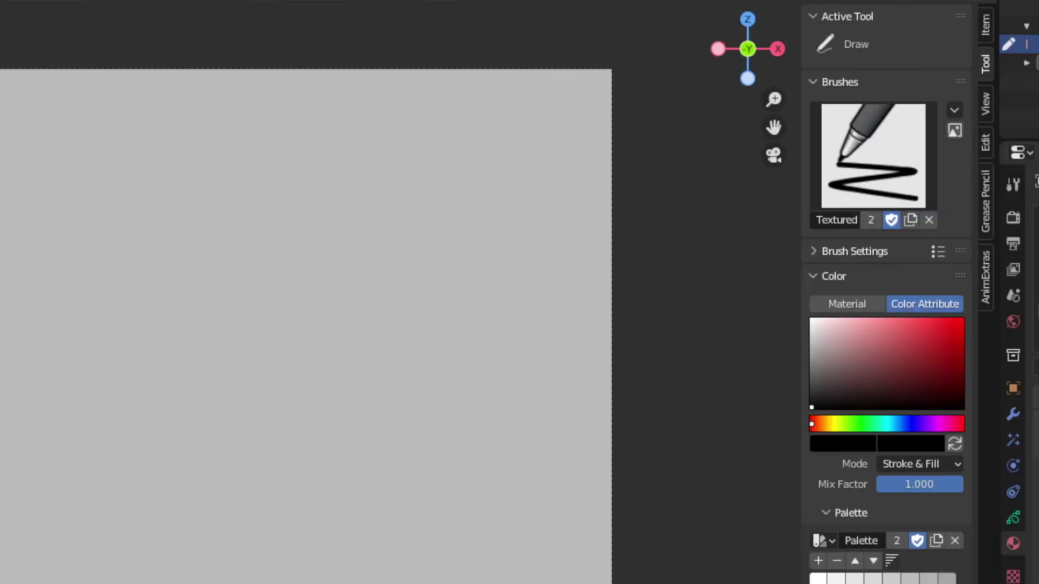
- Enable Custom Icon and load brush_tip.png from the project folder as the brush thumbnail
{"action": "left_click", "coordinate": [958, 131]}
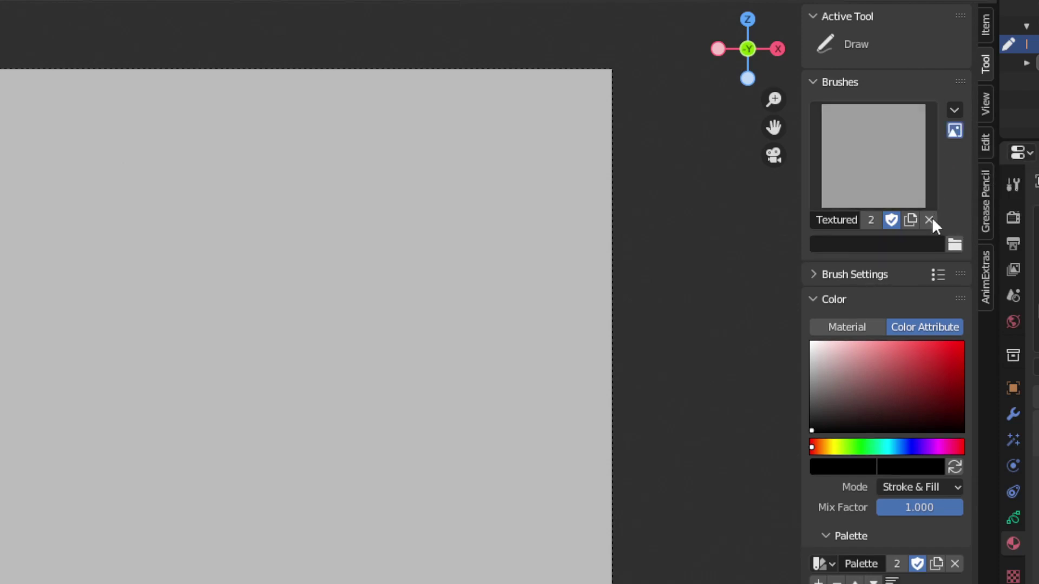
{"action": "left_click", "coordinate": [953, 246]}
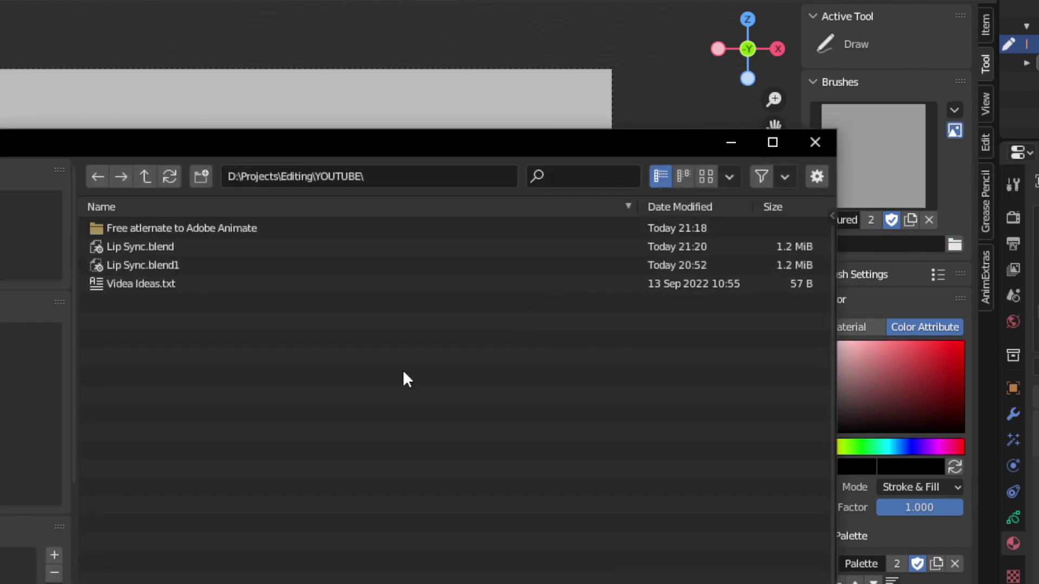
{"action": "double_click", "coordinate": [158, 229]}
{"action": "left_click", "coordinate": [144, 228]}
{"action": "double_click", "coordinate": [145, 228]}
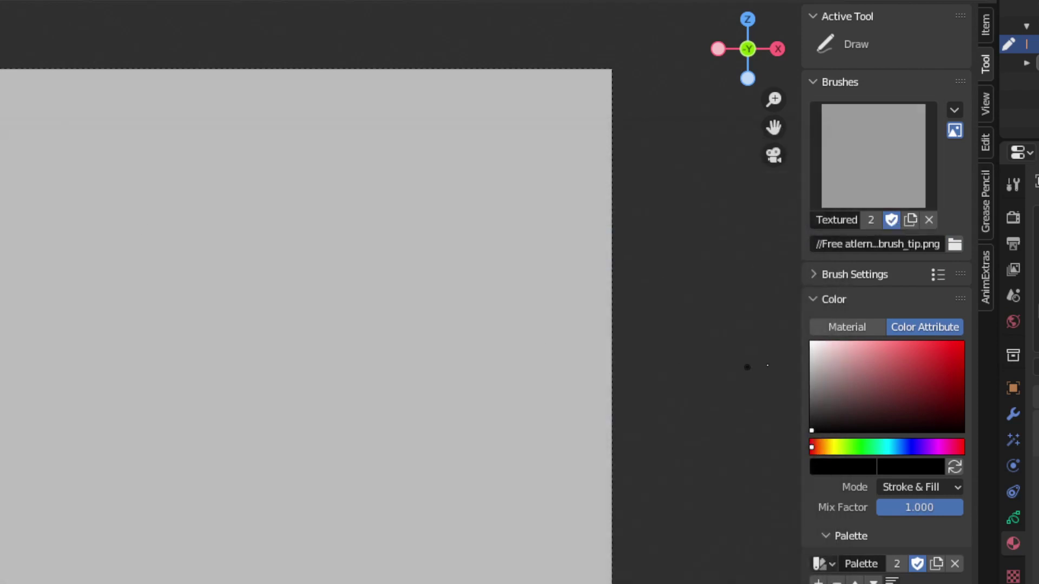
{"action": "left_click", "coordinate": [838, 159]}
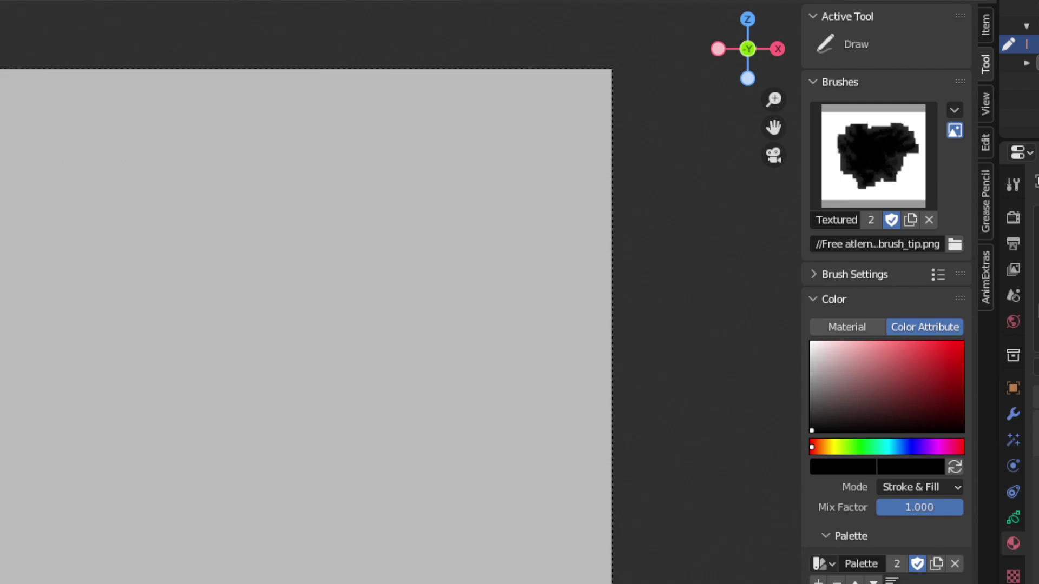
- Draw S-shaped and hooked test strokes with the Textured brush, then undo them
{"action": "mouse_move", "coordinate": [144, 163]}
{"action": "left_mouse_down"}
{"action": "mouse_move", "coordinate": [158, 434]}
{"action": "mouse_move", "coordinate": [308, 338]}
{"action": "left_mouse_up"}
{"action": "key", "text": "ctrl+z"}
{"action": "mouse_move", "coordinate": [38, 157]}
{"action": "left_mouse_down"}
{"action": "mouse_move", "coordinate": [0, 217]}
{"action": "mouse_move", "coordinate": [189, 259]}
{"action": "mouse_move", "coordinate": [108, 227]}
{"action": "mouse_move", "coordinate": [16, 151]}
{"action": "left_mouse_up"}
{"action": "key", "text": "ctrl+z"}
- Try a wavy stroke with the Pencil brush, undo it, and return to the Textured brush
{"action": "left_click", "coordinate": [60, 38]}
{"action": "mouse_move", "coordinate": [71, 120]}
{"action": "left_mouse_down"}
{"action": "mouse_move", "coordinate": [73, 198]}
{"action": "mouse_move", "coordinate": [154, 437]}
{"action": "left_mouse_up"}
{"action": "key", "text": "ctrl+z"}
{"action": "key", "text": "shift+space"}
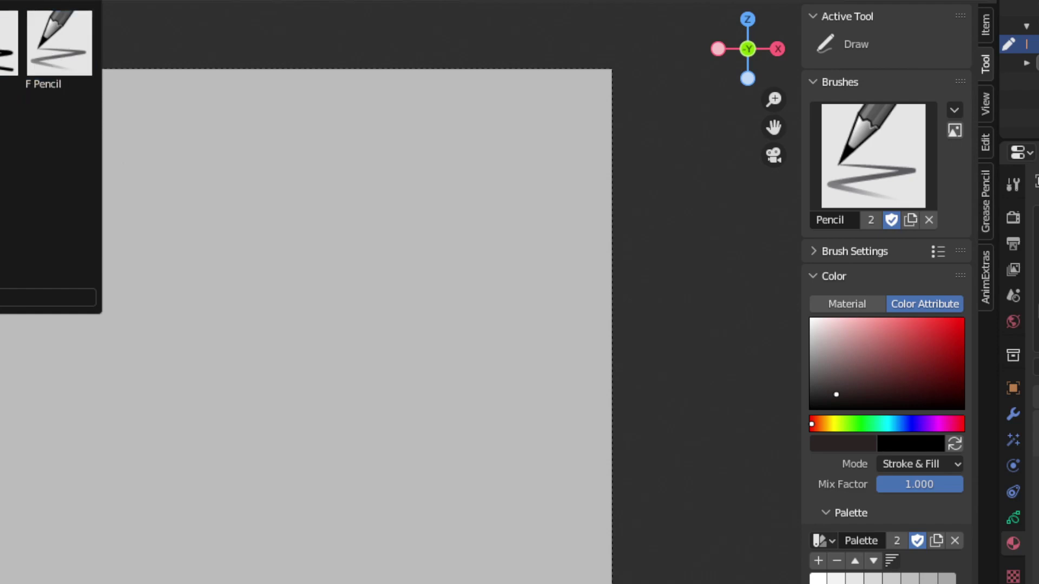
{"action": "key", "text": "Return"}
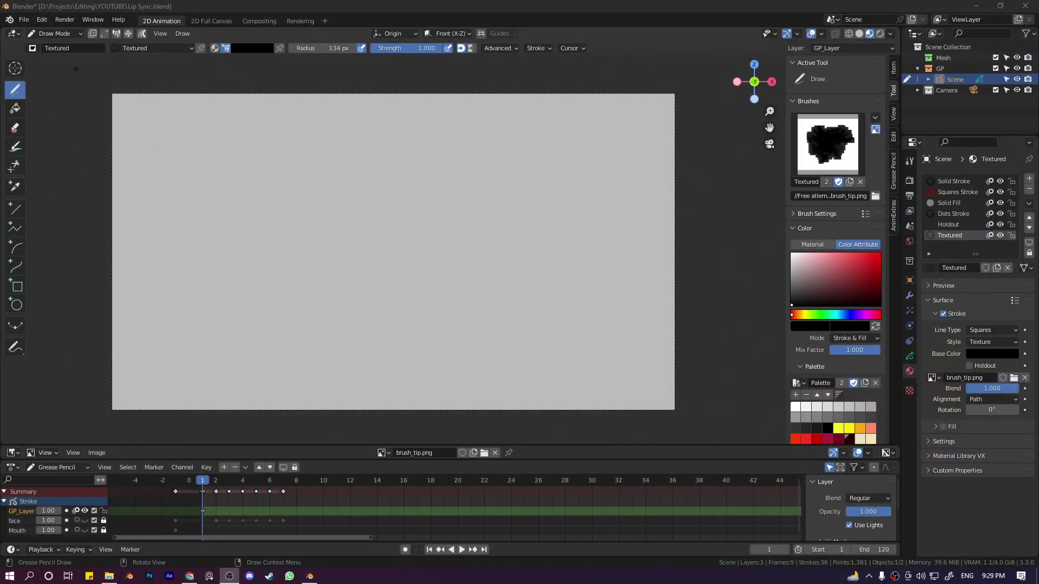
- Keep the Textured brush active and toggle its material pin
{"action": "left_click", "coordinate": [40, 49]}
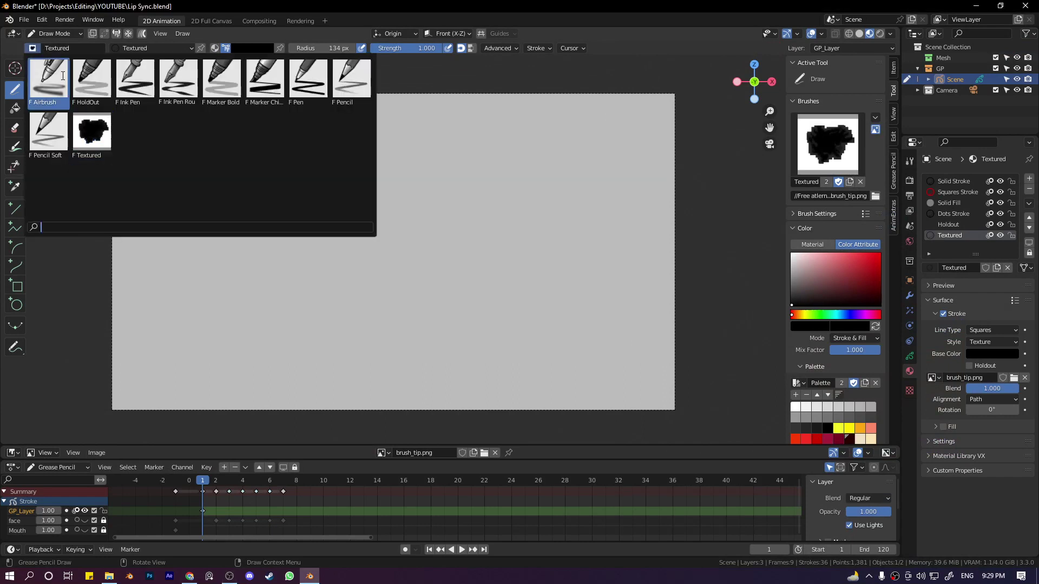
{"action": "left_click", "coordinate": [92, 138]}
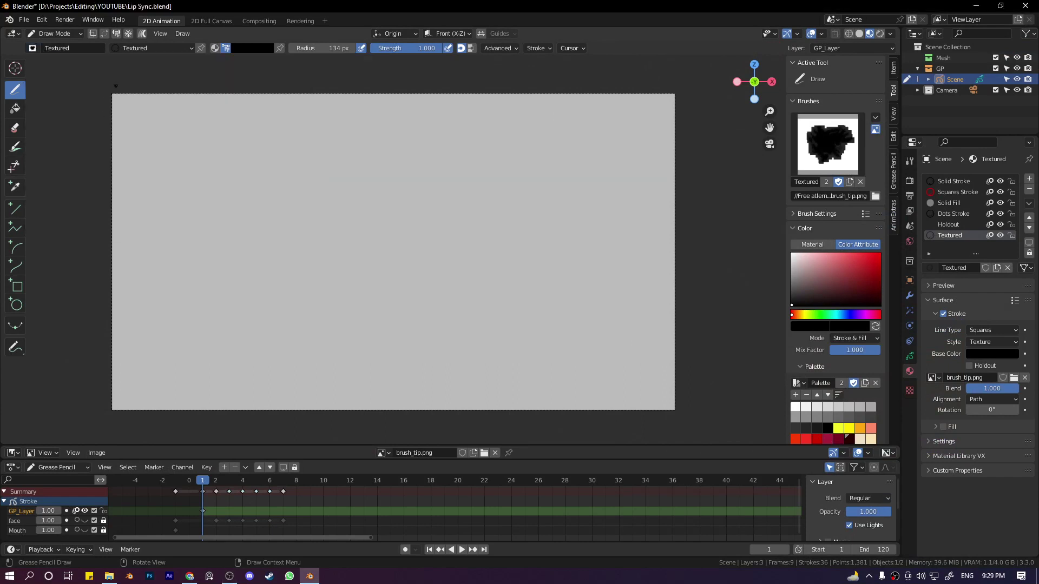
{"action": "left_click", "coordinate": [138, 49]}
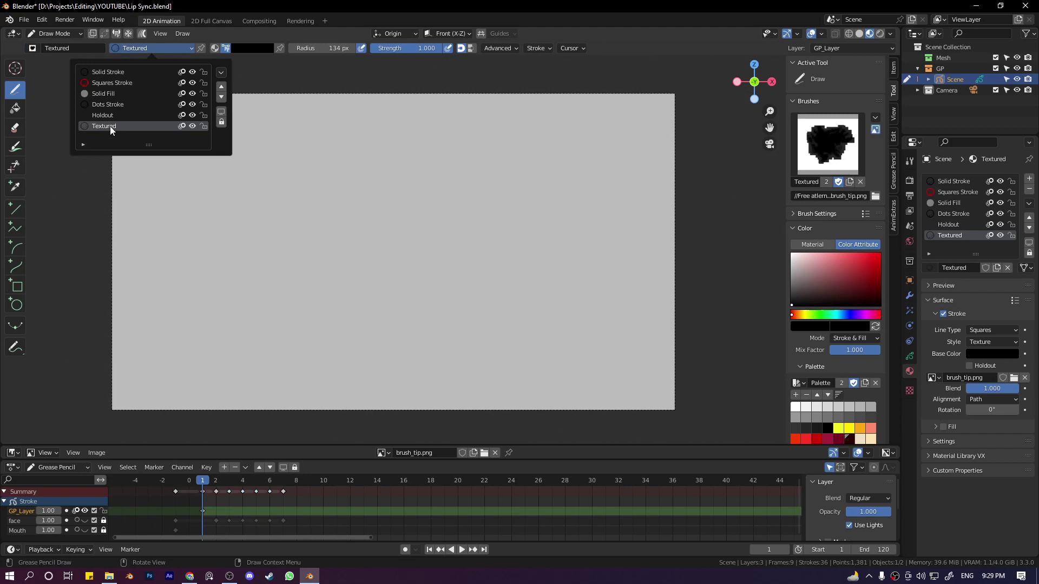
{"action": "left_click", "coordinate": [202, 49]}
- Draw an S-shaped test stroke with the Ink Pen brush, then switch back to Textured
{"action": "left_click", "coordinate": [33, 48]}
{"action": "left_click", "coordinate": [134, 80]}
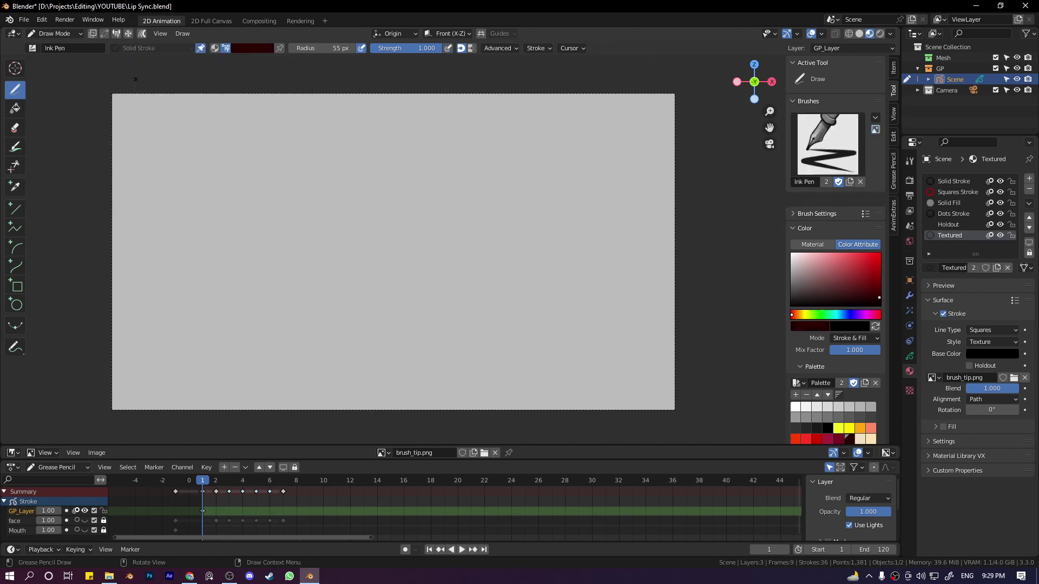
{"action": "mouse_move", "coordinate": [238, 129]}
{"action": "left_mouse_down"}
{"action": "mouse_move", "coordinate": [219, 142]}
{"action": "mouse_move", "coordinate": [291, 288]}
{"action": "left_mouse_up"}
{"action": "left_click", "coordinate": [33, 49]}
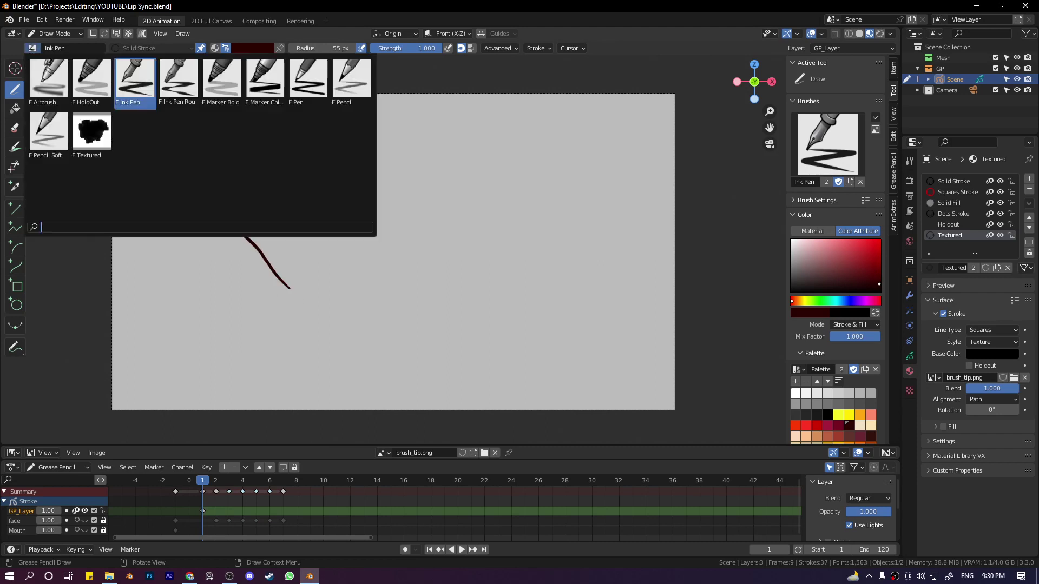
{"action": "left_click", "coordinate": [92, 137]}
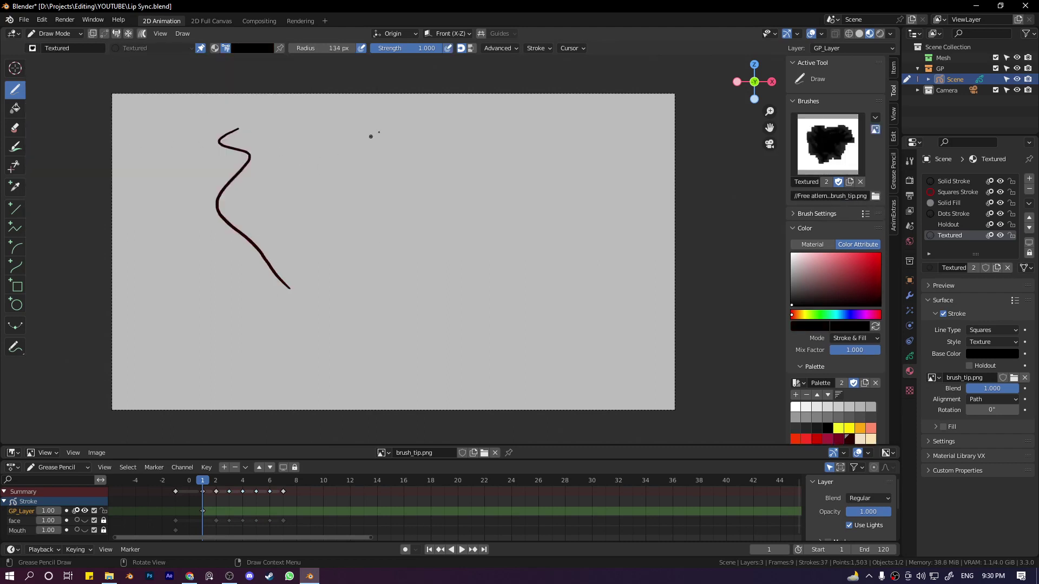
- Draw and undo a textured test stroke, then enter Edit Mode
{"action": "mouse_move", "coordinate": [381, 131]}
{"action": "left_mouse_down"}
{"action": "mouse_move", "coordinate": [364, 351]}
{"action": "mouse_move", "coordinate": [417, 186]}
{"action": "mouse_move", "coordinate": [400, 140]}
{"action": "left_mouse_up"}
{"action": "key", "text": "ctrl+z"}
{"action": "key", "text": "Tab"}
- Delete all the test strokes and return to Draw Mode
{"action": "key", "text": "a"}
{"action": "key", "text": "x"}
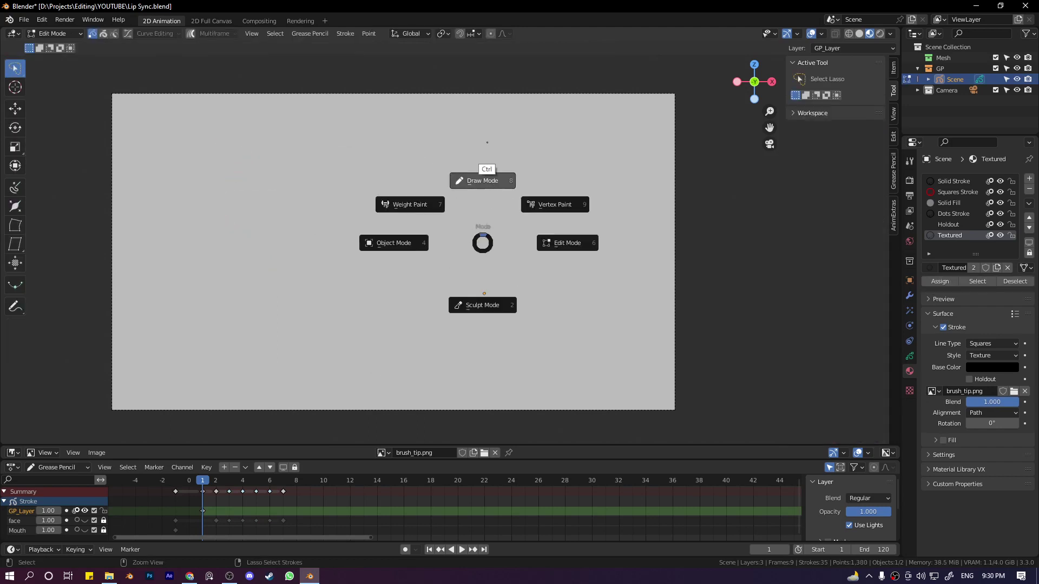
{"action": "left_click", "coordinate": [487, 248]}
{"action": "key", "text": "Tab"}
- Sketch the angry face: brows, eyes, mouth, nose and jaw line
{"action": "left_click_drag", "start_coordinate": [368, 189], "coordinate": [319, 185]}
{"action": "left_click_drag", "start_coordinate": [383, 195], "coordinate": [410, 173]}
{"action": "mouse_move", "coordinate": [353, 206]}
{"action": "left_mouse_down"}
{"action": "mouse_move", "coordinate": [325, 202]}
{"action": "mouse_move", "coordinate": [351, 207]}
{"action": "mouse_move", "coordinate": [349, 198]}
{"action": "mouse_move", "coordinate": [385, 191]}
{"action": "mouse_move", "coordinate": [385, 247]}
{"action": "mouse_move", "coordinate": [342, 243]}
{"action": "mouse_move", "coordinate": [390, 258]}
{"action": "mouse_move", "coordinate": [345, 257]}
{"action": "left_mouse_up"}
{"action": "mouse_move", "coordinate": [347, 258]}
{"action": "left_mouse_down"}
{"action": "mouse_move", "coordinate": [338, 265]}
{"action": "mouse_move", "coordinate": [353, 290]}
{"action": "left_mouse_up"}
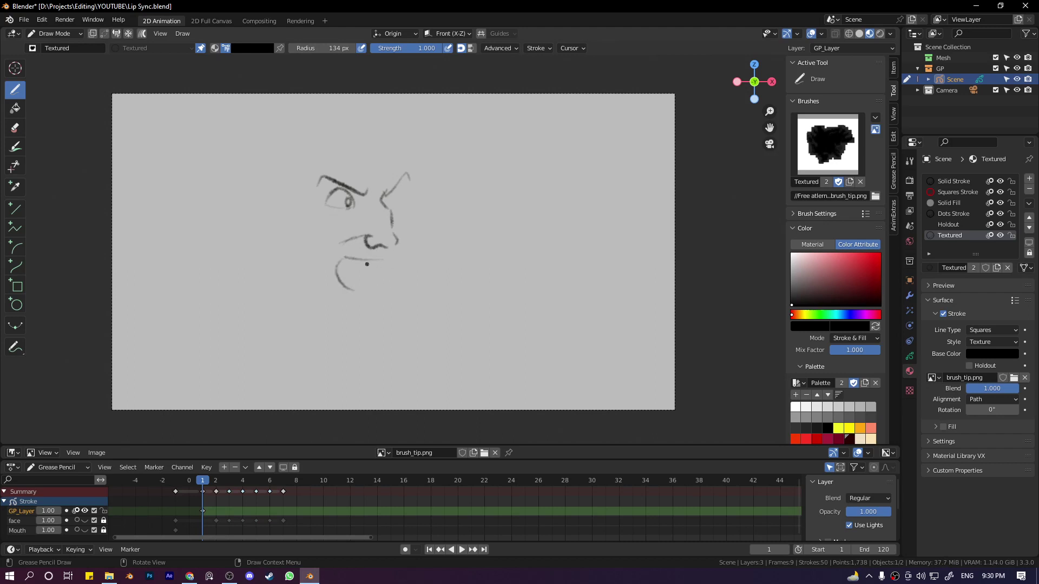
{"action": "key", "text": "ctrl+z"}
{"action": "mouse_move", "coordinate": [388, 260]}
{"action": "left_mouse_down"}
{"action": "mouse_move", "coordinate": [342, 260]}
{"action": "mouse_move", "coordinate": [336, 278]}
{"action": "mouse_move", "coordinate": [366, 289]}
{"action": "mouse_move", "coordinate": [383, 278]}
{"action": "mouse_move", "coordinate": [389, 286]}
{"action": "mouse_move", "coordinate": [378, 286]}
{"action": "mouse_move", "coordinate": [386, 266]}
{"action": "mouse_move", "coordinate": [337, 274]}
{"action": "mouse_move", "coordinate": [381, 285]}
{"action": "left_mouse_up"}
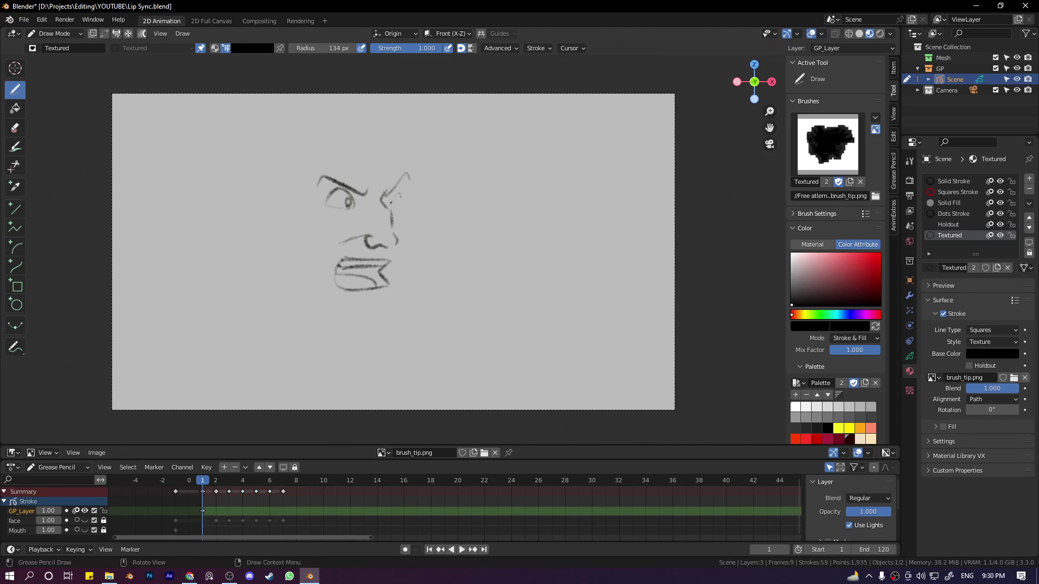
{"action": "mouse_move", "coordinate": [390, 202]}
{"action": "left_mouse_down"}
{"action": "mouse_move", "coordinate": [408, 183]}
{"action": "mouse_move", "coordinate": [407, 238]}
{"action": "left_mouse_up"}
{"action": "left_click_drag", "start_coordinate": [409, 230], "coordinate": [399, 247]}
{"action": "mouse_move", "coordinate": [398, 200]}
{"action": "left_mouse_down"}
{"action": "mouse_move", "coordinate": [347, 200]}
{"action": "mouse_move", "coordinate": [334, 217]}
{"action": "left_mouse_up"}
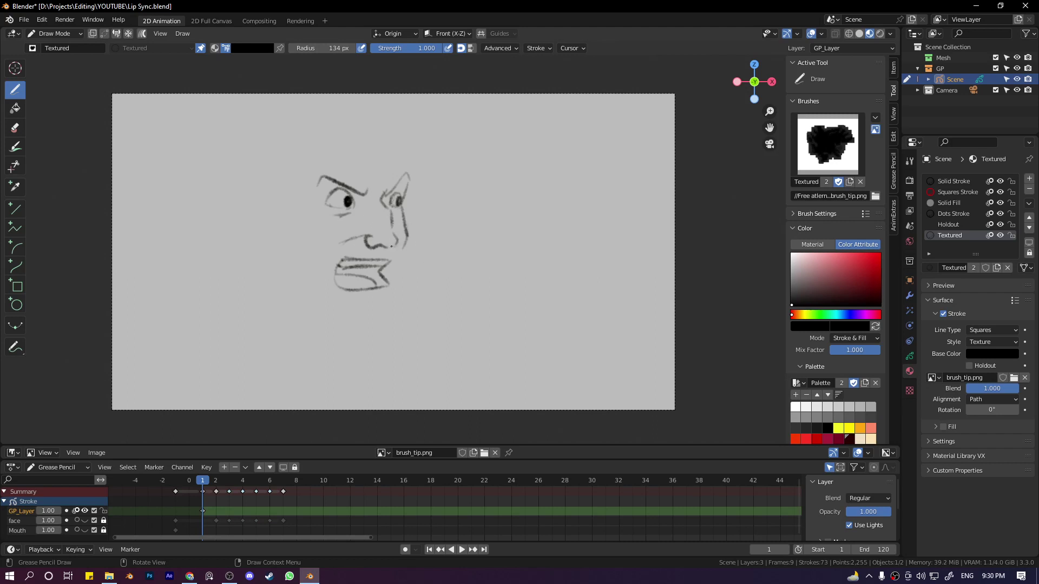
{"action": "mouse_move", "coordinate": [396, 261]}
{"action": "left_mouse_down"}
{"action": "mouse_move", "coordinate": [389, 303]}
{"action": "mouse_move", "coordinate": [350, 312]}
{"action": "mouse_move", "coordinate": [309, 293]}
{"action": "mouse_move", "coordinate": [296, 219]}
{"action": "left_mouse_up"}
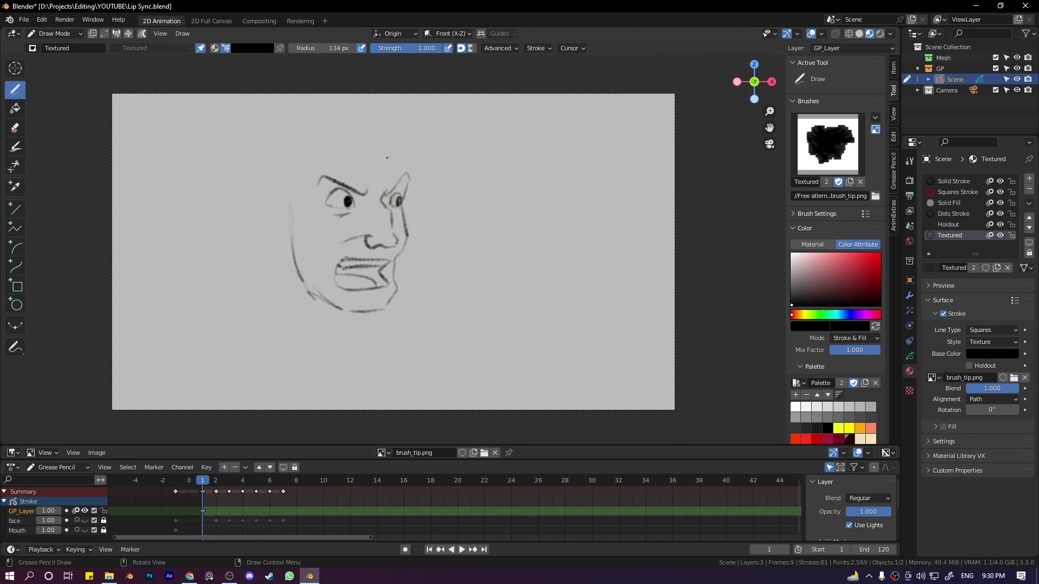
- Draw the head outline, back of the head and spiky hair strands
{"action": "mouse_move", "coordinate": [386, 157]}
{"action": "left_mouse_down"}
{"action": "mouse_move", "coordinate": [432, 99]}
{"action": "mouse_move", "coordinate": [392, 95]}
{"action": "mouse_move", "coordinate": [444, 142]}
{"action": "mouse_move", "coordinate": [446, 158]}
{"action": "left_mouse_up"}
{"action": "mouse_move", "coordinate": [380, 124]}
{"action": "left_mouse_down"}
{"action": "mouse_move", "coordinate": [373, 161]}
{"action": "mouse_move", "coordinate": [338, 115]}
{"action": "mouse_move", "coordinate": [311, 106]}
{"action": "left_mouse_up"}
{"action": "mouse_move", "coordinate": [342, 152]}
{"action": "left_mouse_down"}
{"action": "mouse_move", "coordinate": [302, 134]}
{"action": "mouse_move", "coordinate": [257, 135]}
{"action": "mouse_move", "coordinate": [275, 188]}
{"action": "mouse_move", "coordinate": [288, 185]}
{"action": "mouse_move", "coordinate": [290, 213]}
{"action": "mouse_move", "coordinate": [265, 231]}
{"action": "mouse_move", "coordinate": [290, 262]}
{"action": "left_mouse_up"}
{"action": "key", "text": "ctrl+z"}
{"action": "left_click_drag", "start_coordinate": [273, 155], "coordinate": [250, 174]}
{"action": "left_click_drag", "start_coordinate": [250, 172], "coordinate": [270, 213]}
{"action": "mouse_move", "coordinate": [260, 147]}
{"action": "left_mouse_down"}
{"action": "mouse_move", "coordinate": [249, 151]}
{"action": "mouse_move", "coordinate": [241, 124]}
{"action": "mouse_move", "coordinate": [268, 96]}
{"action": "left_mouse_up"}
{"action": "left_click_drag", "start_coordinate": [404, 169], "coordinate": [440, 181]}
- Draw a speech bubble from the mouth lettered 'Sobribe!!!' with exclamation marks
{"action": "mouse_move", "coordinate": [416, 225]}
{"action": "left_mouse_down"}
{"action": "mouse_move", "coordinate": [451, 179]}
{"action": "mouse_move", "coordinate": [560, 148]}
{"action": "left_mouse_up"}
{"action": "left_click_drag", "start_coordinate": [476, 185], "coordinate": [456, 207]}
{"action": "mouse_move", "coordinate": [479, 185]}
{"action": "left_mouse_down"}
{"action": "mouse_move", "coordinate": [485, 198]}
{"action": "mouse_move", "coordinate": [508, 175]}
{"action": "mouse_move", "coordinate": [512, 192]}
{"action": "left_mouse_up"}
{"action": "left_click_drag", "start_coordinate": [512, 190], "coordinate": [527, 169]}
{"action": "mouse_move", "coordinate": [536, 172]}
{"action": "left_mouse_down"}
{"action": "mouse_move", "coordinate": [538, 184]}
{"action": "mouse_move", "coordinate": [557, 170]}
{"action": "mouse_move", "coordinate": [583, 174]}
{"action": "left_mouse_up"}
{"action": "mouse_move", "coordinate": [587, 143]}
{"action": "left_mouse_down"}
{"action": "mouse_move", "coordinate": [587, 166]}
{"action": "mouse_move", "coordinate": [604, 155]}
{"action": "mouse_move", "coordinate": [606, 168]}
{"action": "left_mouse_up"}
{"action": "left_click", "coordinate": [589, 180]}
{"action": "left_click", "coordinate": [608, 178]}
{"action": "left_click_drag", "start_coordinate": [623, 133], "coordinate": [625, 166]}
{"action": "left_click", "coordinate": [622, 185]}
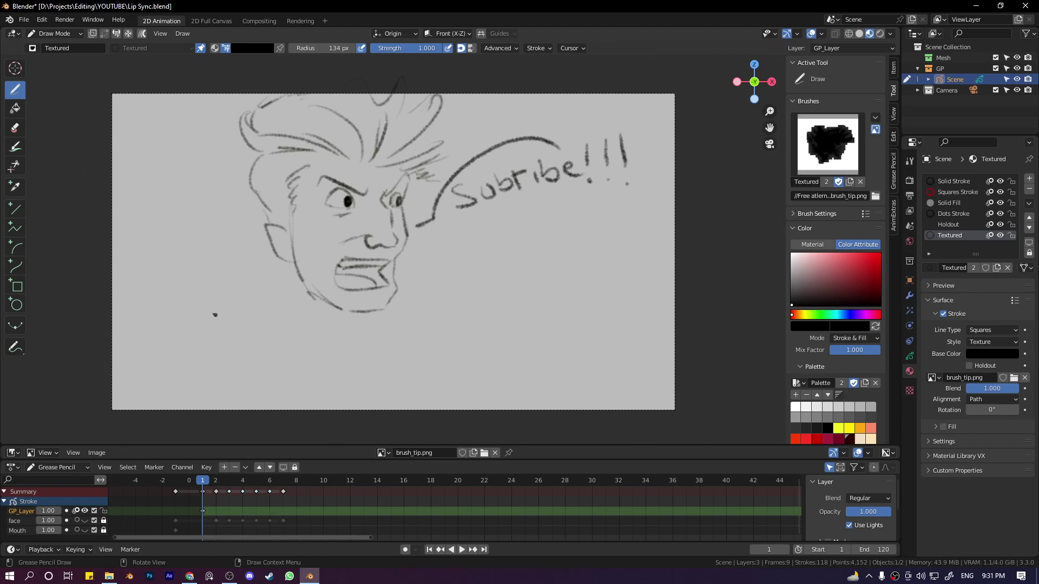
- Draw the raised fist with thumb, knuckles and finger lines, plus the arm below
{"action": "mouse_move", "coordinate": [198, 288]}
{"action": "left_mouse_down"}
{"action": "mouse_move", "coordinate": [206, 318]}
{"action": "mouse_move", "coordinate": [238, 268]}
{"action": "mouse_move", "coordinate": [255, 291]}
{"action": "mouse_move", "coordinate": [212, 283]}
{"action": "mouse_move", "coordinate": [258, 295]}
{"action": "mouse_move", "coordinate": [259, 324]}
{"action": "mouse_move", "coordinate": [182, 322]}
{"action": "mouse_move", "coordinate": [198, 309]}
{"action": "left_mouse_up"}
{"action": "key", "text": "ctrl+z"}
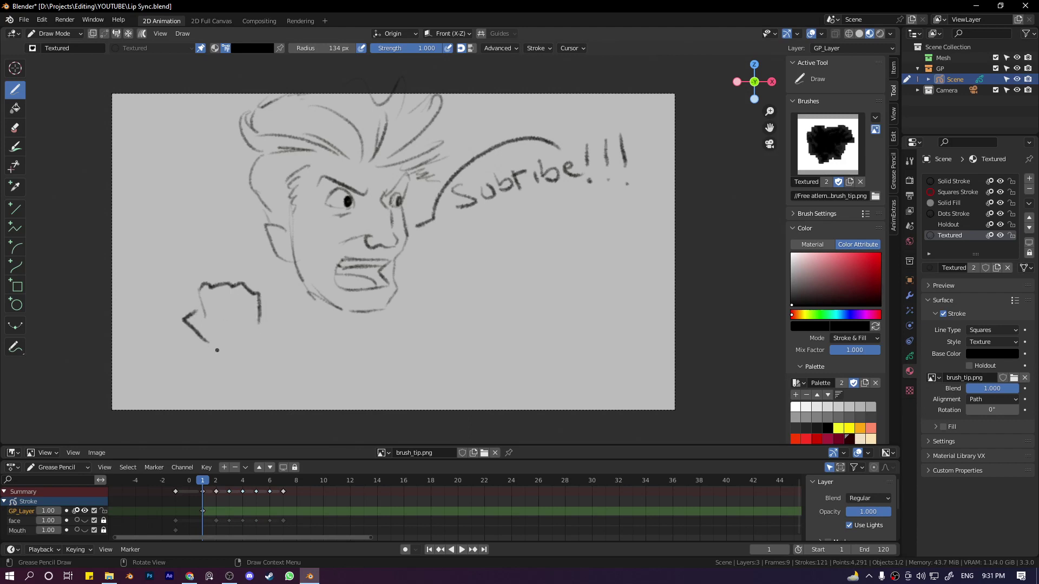
{"action": "mouse_move", "coordinate": [208, 346]}
{"action": "left_mouse_down"}
{"action": "mouse_move", "coordinate": [241, 351]}
{"action": "mouse_move", "coordinate": [258, 334]}
{"action": "left_mouse_up"}
{"action": "mouse_move", "coordinate": [198, 307]}
{"action": "left_mouse_down"}
{"action": "mouse_move", "coordinate": [189, 317]}
{"action": "mouse_move", "coordinate": [210, 338]}
{"action": "left_mouse_up"}
{"action": "mouse_move", "coordinate": [200, 286]}
{"action": "left_mouse_down"}
{"action": "mouse_move", "coordinate": [246, 280]}
{"action": "mouse_move", "coordinate": [222, 350]}
{"action": "left_mouse_up"}
{"action": "left_click_drag", "start_coordinate": [236, 307], "coordinate": [239, 349]}
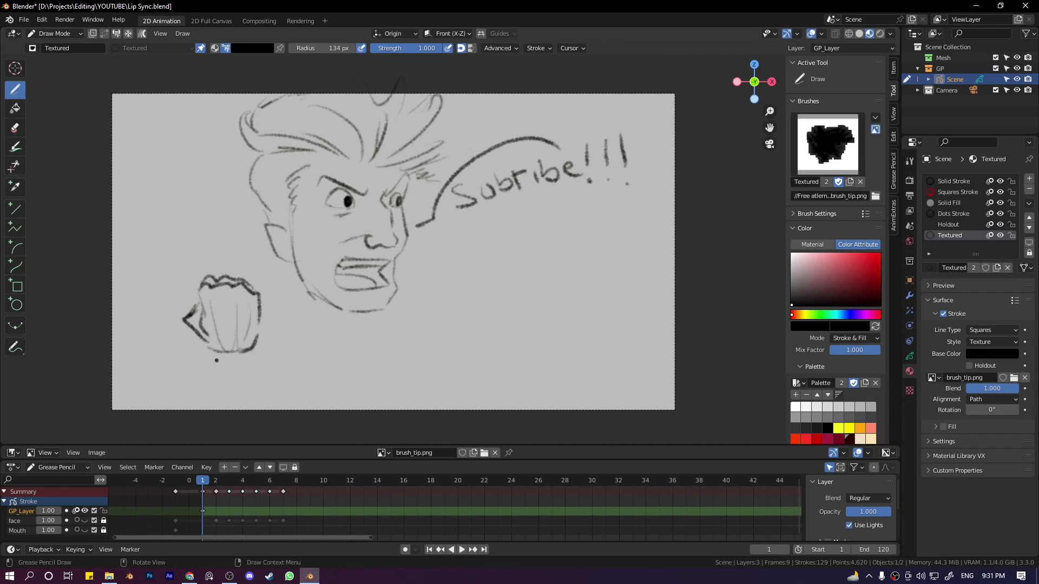
{"action": "mouse_move", "coordinate": [245, 406]}
{"action": "left_mouse_down"}
{"action": "mouse_move", "coordinate": [204, 347]}
{"action": "mouse_move", "coordinate": [354, 425]}
{"action": "mouse_move", "coordinate": [290, 433]}
{"action": "left_mouse_up"}
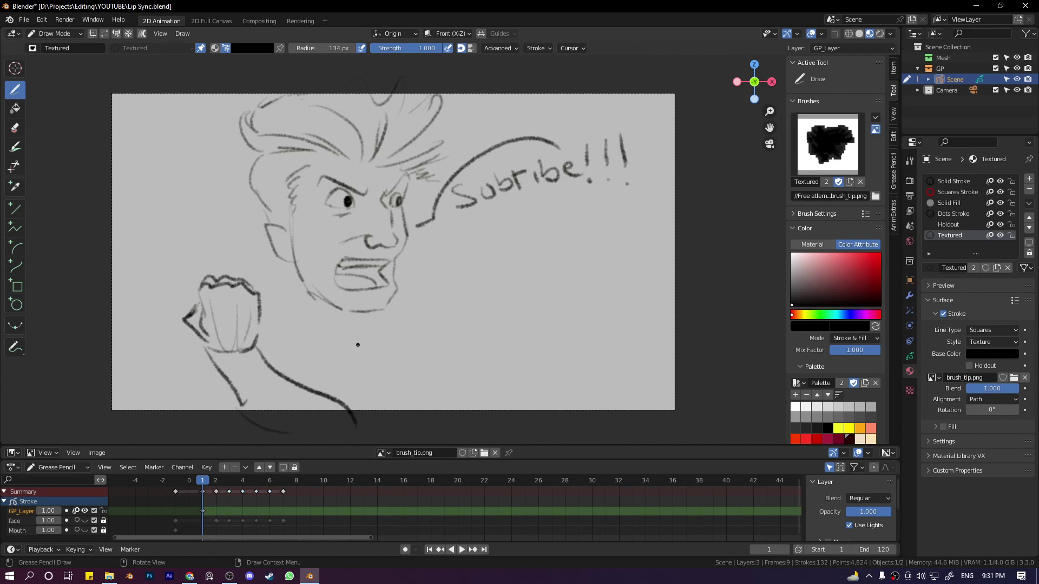
- Add the neck and diagonal collar lines and a short stroke beside the fist
{"action": "mouse_move", "coordinate": [293, 259]}
{"action": "left_mouse_down"}
{"action": "mouse_move", "coordinate": [364, 336]}
{"action": "mouse_move", "coordinate": [373, 311]}
{"action": "mouse_move", "coordinate": [370, 336]}
{"action": "left_mouse_up"}
{"action": "left_click_drag", "start_coordinate": [285, 295], "coordinate": [252, 308]}
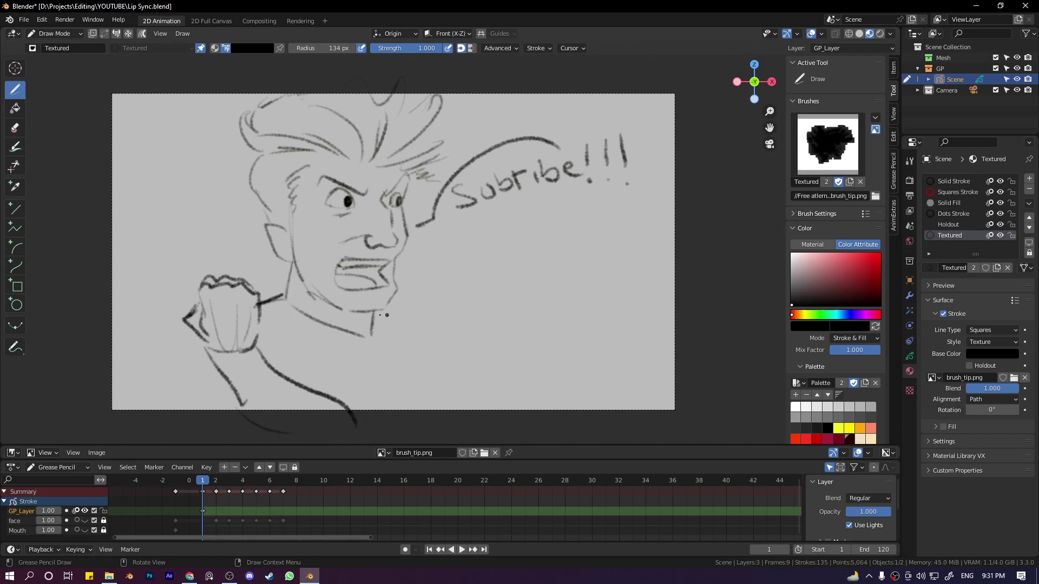
{"action": "left_click_drag", "start_coordinate": [379, 318], "coordinate": [406, 339]}
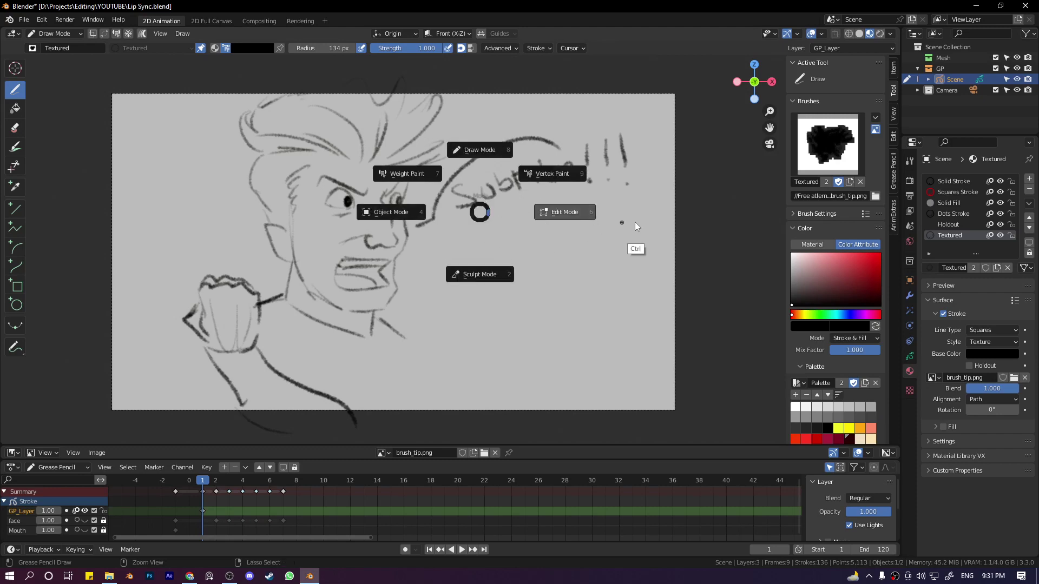
- Delete the speech bubble strokes, lettering, and stray marks near the face and ear in Edit Mode
{"action": "key", "text": "Tab"}
{"action": "left_click_drag", "start_coordinate": [633, 222], "coordinate": [595, 141]}
{"action": "key", "text": "x"}
{"action": "left_click", "coordinate": [583, 180]}
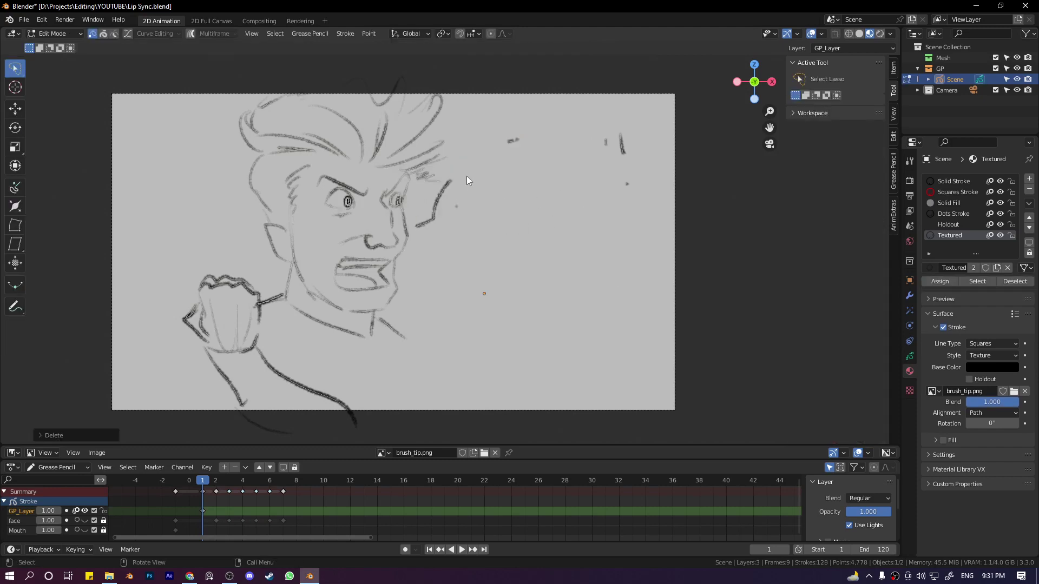
{"action": "left_click_drag", "start_coordinate": [468, 175], "coordinate": [503, 130]}
{"action": "key", "text": "x"}
{"action": "left_click", "coordinate": [561, 188]}
{"action": "left_click_drag", "start_coordinate": [450, 176], "coordinate": [459, 168]}
{"action": "key", "text": "x"}
{"action": "left_click", "coordinate": [457, 214]}
{"action": "key", "text": "Tab"}
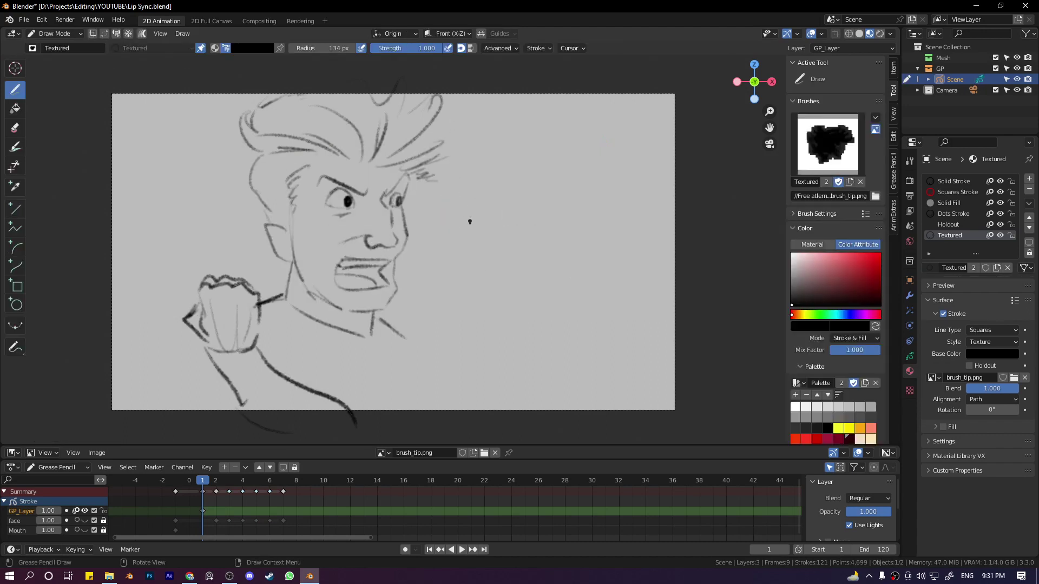
- Draw a paintbrush right of the face with a long zigzag stroke trailing from its tip
{"action": "mouse_move", "coordinate": [475, 158]}
{"action": "left_mouse_down"}
{"action": "mouse_move", "coordinate": [474, 280]}
{"action": "mouse_move", "coordinate": [490, 157]}
{"action": "mouse_move", "coordinate": [481, 311]}
{"action": "left_mouse_up"}
{"action": "left_click_drag", "start_coordinate": [486, 271], "coordinate": [479, 322]}
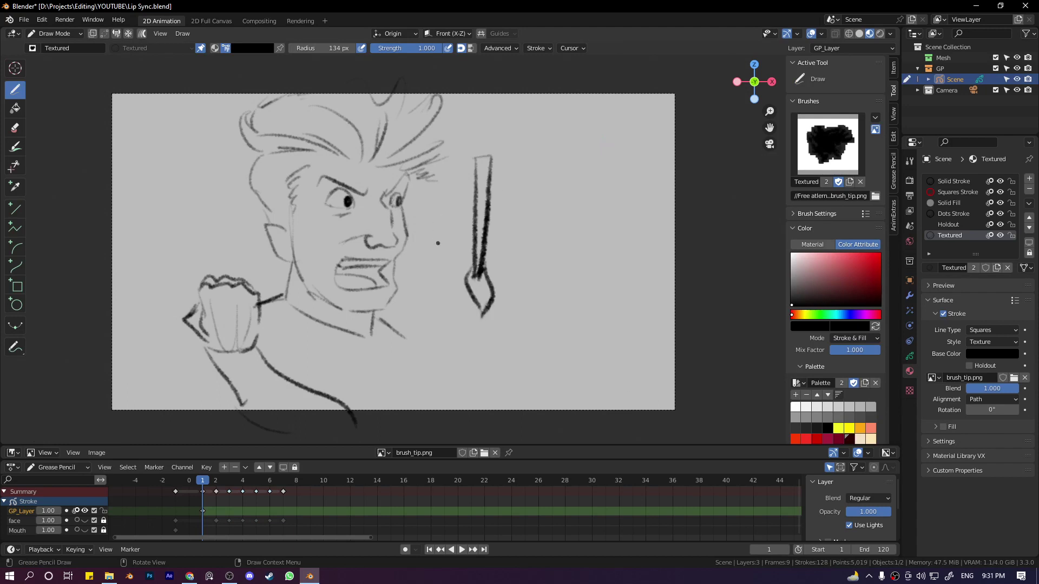
{"action": "mouse_move", "coordinate": [470, 115]}
{"action": "left_mouse_down"}
{"action": "mouse_move", "coordinate": [474, 142]}
{"action": "mouse_move", "coordinate": [482, 108]}
{"action": "mouse_move", "coordinate": [497, 140]}
{"action": "left_mouse_up"}
{"action": "left_click_drag", "start_coordinate": [477, 128], "coordinate": [493, 116]}
{"action": "key", "text": "ctrl+z"}
{"action": "key", "text": "ctrl+z"}
{"action": "key", "text": "ctrl+z"}
{"action": "key", "text": "ctrl+z"}
{"action": "key", "text": "ctrl+z"}
{"action": "mouse_move", "coordinate": [480, 316]}
{"action": "left_mouse_down"}
{"action": "mouse_move", "coordinate": [622, 232]}
{"action": "mouse_move", "coordinate": [663, 226]}
{"action": "mouse_move", "coordinate": [557, 320]}
{"action": "mouse_move", "coordinate": [630, 358]}
{"action": "left_mouse_up"}
{"action": "key", "text": "ctrl+z"}
{"action": "key", "text": "ctrl+z"}
{"action": "mouse_move", "coordinate": [484, 319]}
{"action": "left_mouse_down"}
{"action": "mouse_move", "coordinate": [595, 340]}
{"action": "mouse_move", "coordinate": [657, 376]}
{"action": "mouse_move", "coordinate": [676, 401]}
{"action": "left_mouse_up"}
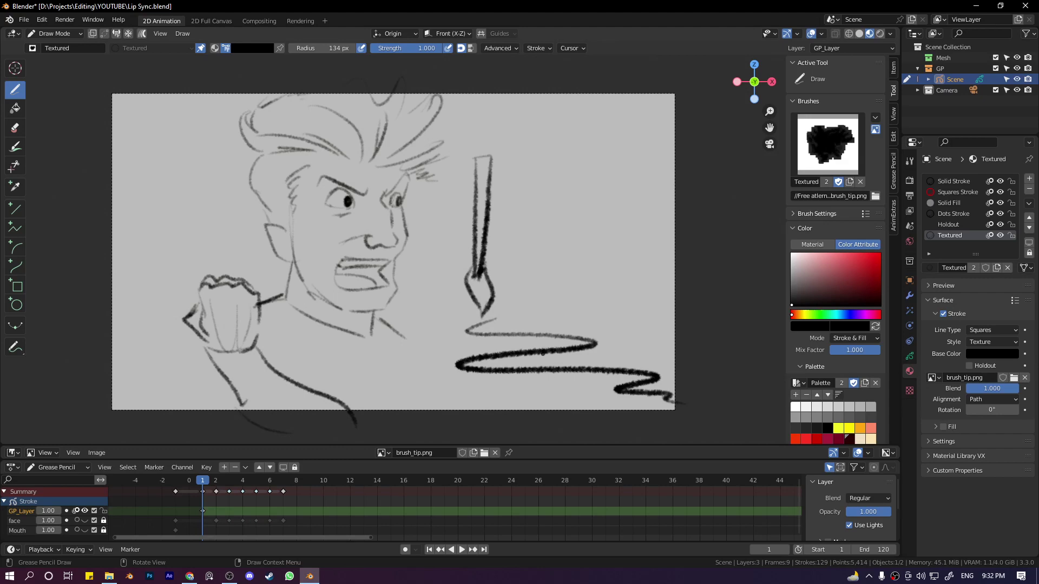
- Extend the arm lines left of the fist, then lasso-select the fist strokes in Edit Mode
{"action": "left_click_drag", "start_coordinate": [209, 360], "coordinate": [172, 408]}
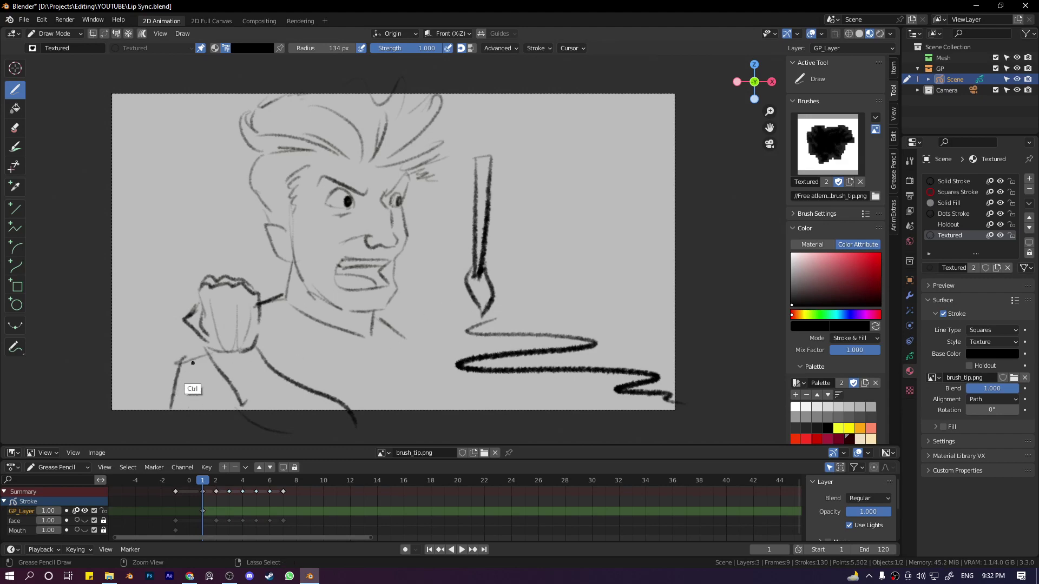
{"action": "key", "text": "ctrl+z"}
{"action": "left_click_drag", "start_coordinate": [201, 333], "coordinate": [162, 344]}
{"action": "mouse_move", "coordinate": [151, 393]}
{"action": "left_mouse_down"}
{"action": "mouse_move", "coordinate": [157, 356]}
{"action": "mouse_move", "coordinate": [148, 417]}
{"action": "left_mouse_up"}
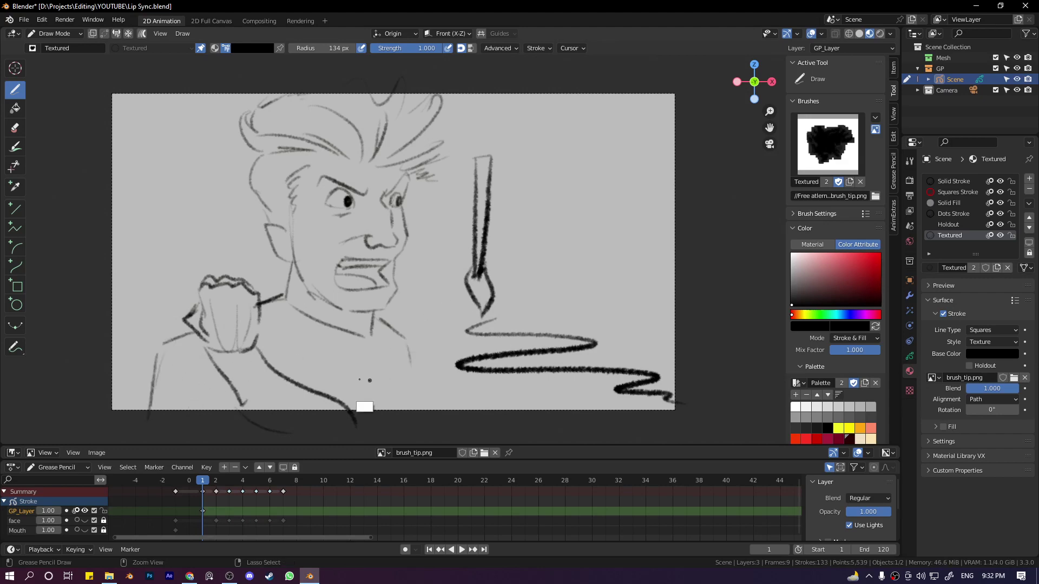
{"action": "key", "text": "Tab"}
{"action": "mouse_move", "coordinate": [317, 360]}
{"action": "left_mouse_down"}
{"action": "mouse_move", "coordinate": [252, 438]}
{"action": "mouse_move", "coordinate": [173, 344]}
{"action": "mouse_move", "coordinate": [178, 271]}
{"action": "mouse_move", "coordinate": [192, 268]}
{"action": "left_mouse_up"}
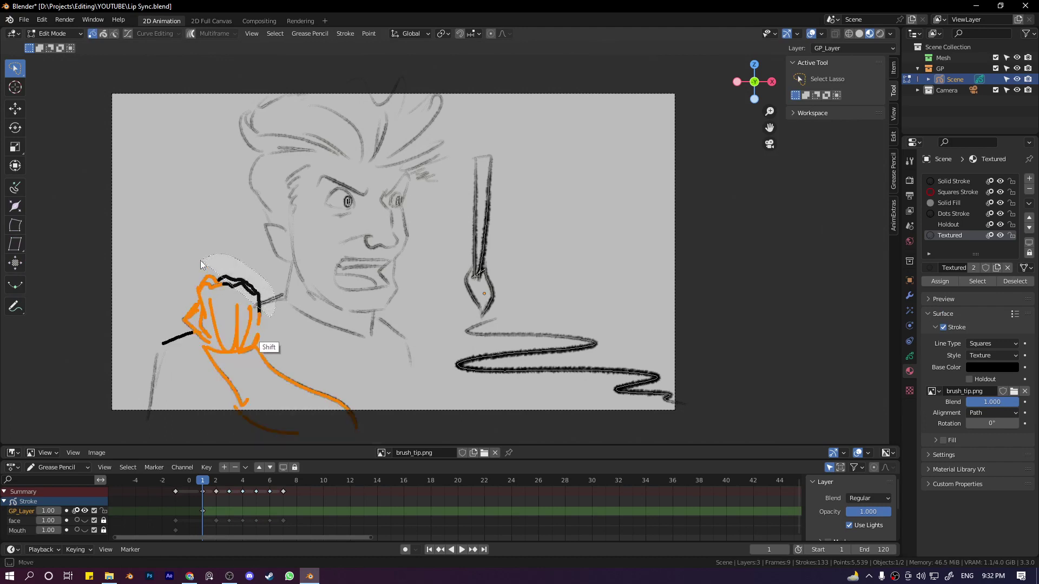
- Try moving and mirroring the fist, undo to its original place, and switch to Object Mode
{"action": "key", "text": "g"}
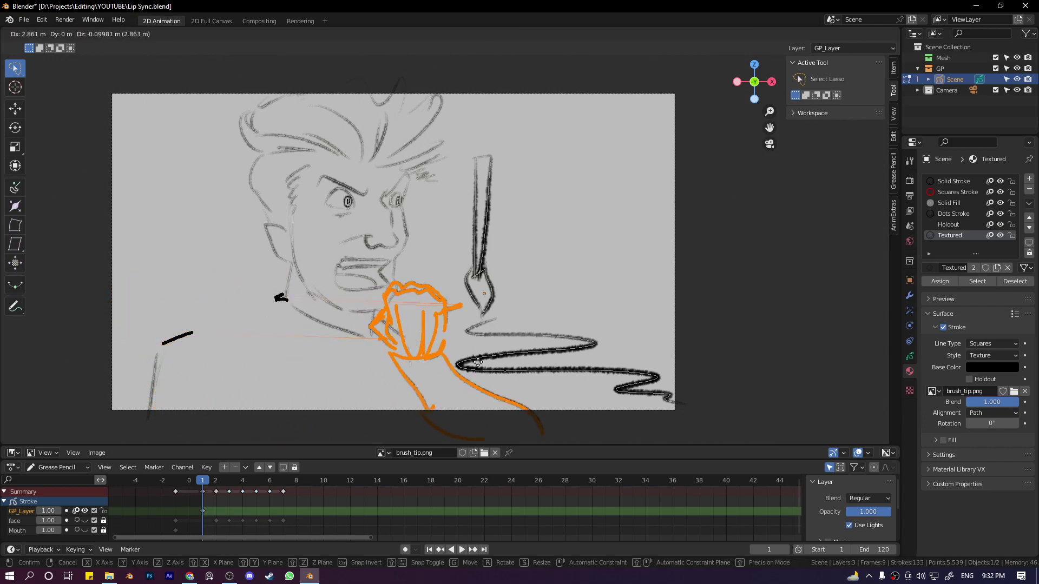
{"action": "left_click", "coordinate": [376, 363]}
{"action": "key", "text": "ctrl+m"}
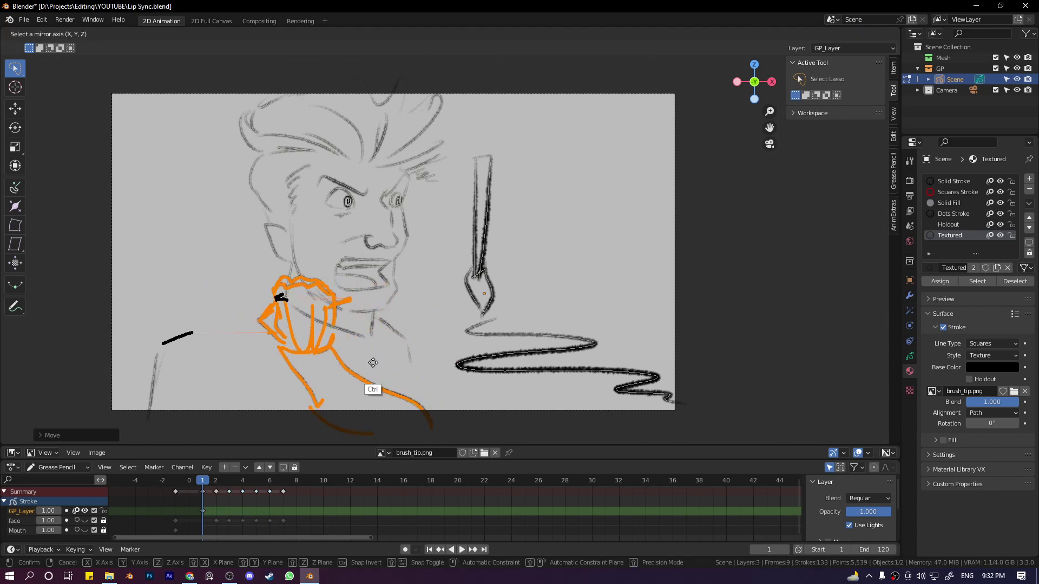
{"action": "key", "text": "x"}
{"action": "left_click", "coordinate": [375, 359]}
{"action": "key", "text": "g"}
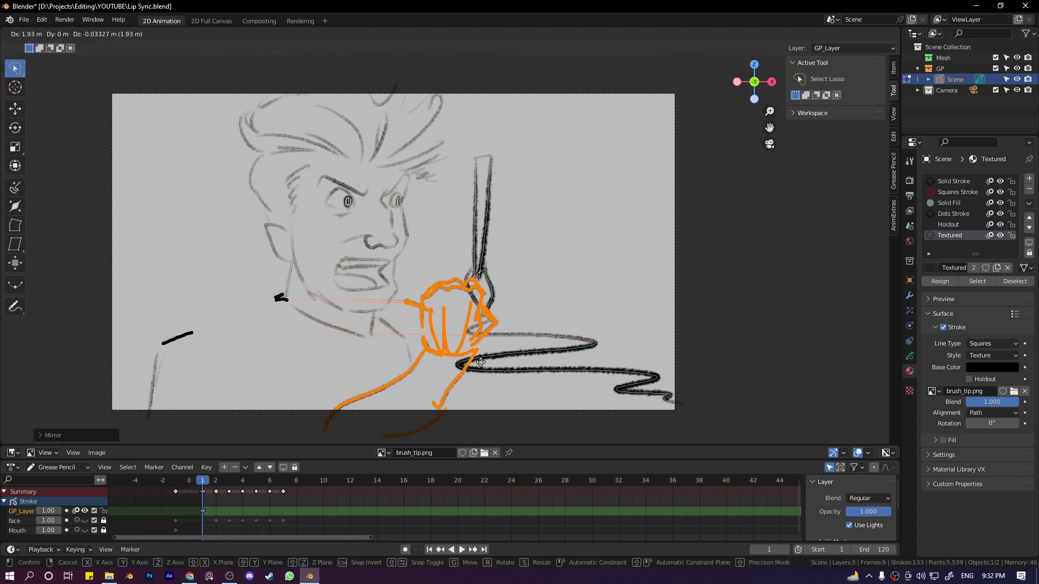
{"action": "left_click", "coordinate": [463, 366]}
{"action": "key", "text": "ctrl+z"}
{"action": "key", "text": "ctrl+z"}
{"action": "key", "text": "ctrl+Tab"}
{"action": "left_click", "coordinate": [419, 303]}
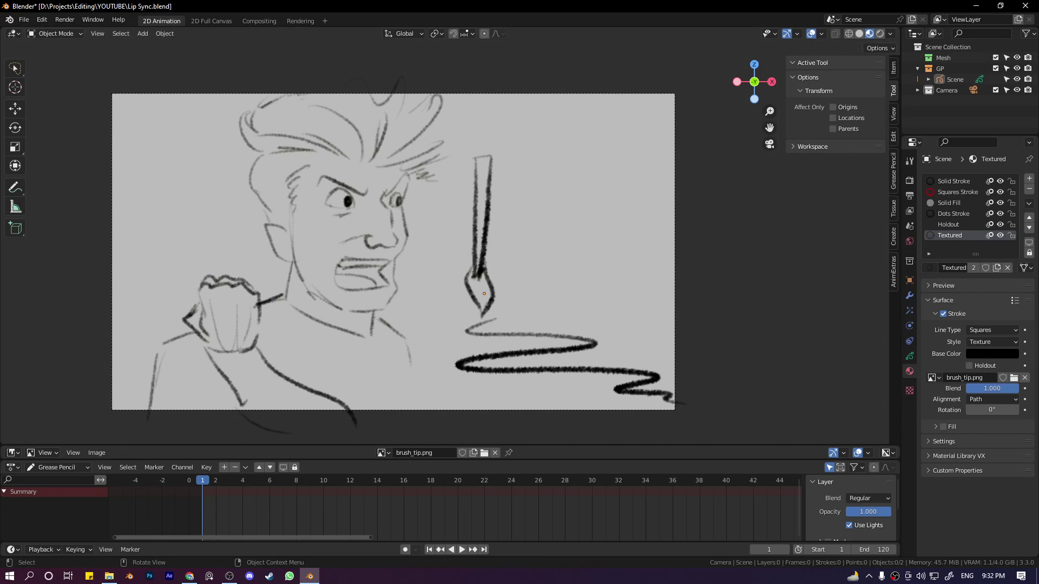
- Hide the GP_Layer sketch layer, unhide the face and Mouth layers, then play the mouth animation in Draw Mode
{"action": "left_click", "coordinate": [5, 492]}
{"action": "left_click", "coordinate": [332, 309]}
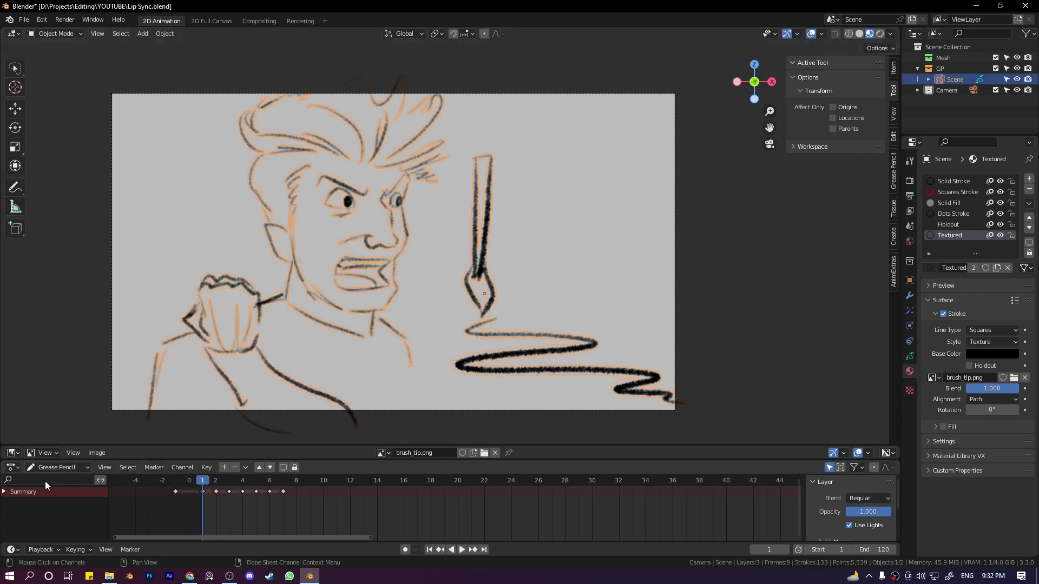
{"action": "left_click", "coordinate": [5, 493]}
{"action": "left_click", "coordinate": [85, 511]}
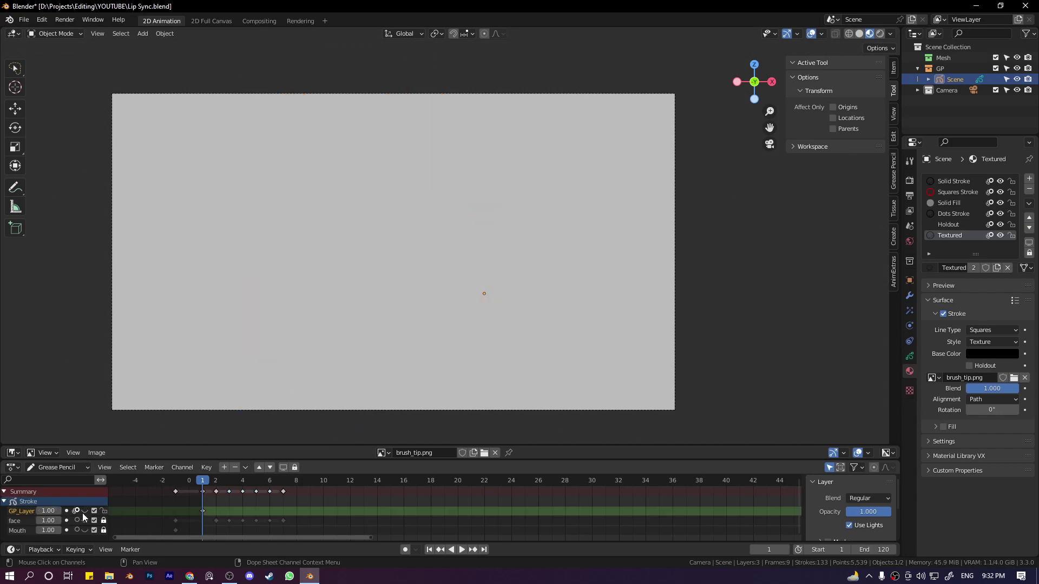
{"action": "left_click", "coordinate": [85, 530]}
{"action": "left_click", "coordinate": [84, 520]}
{"action": "key", "text": "ctrl+Tab"}
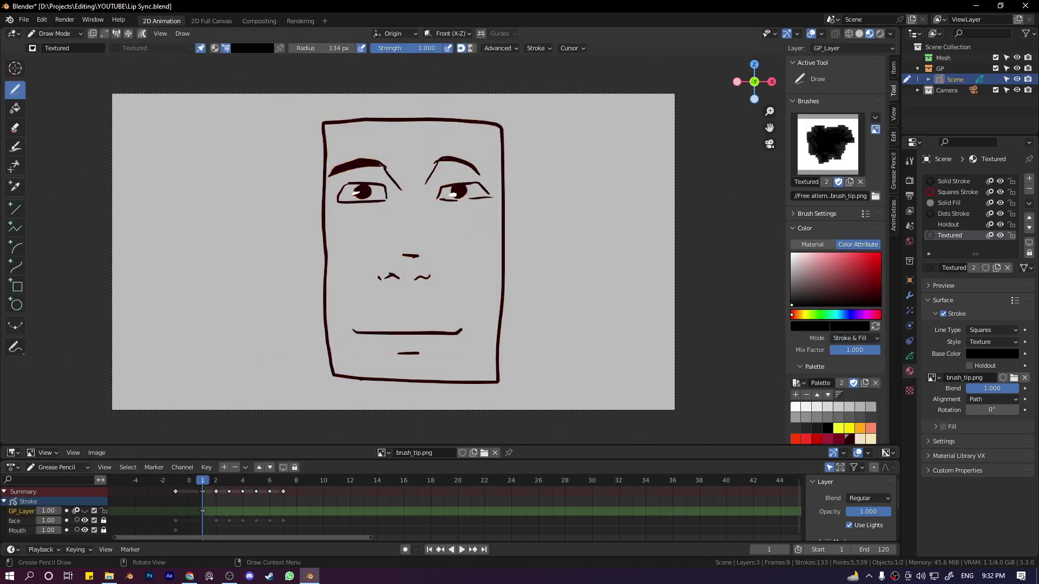
{"action": "key", "text": "space"}
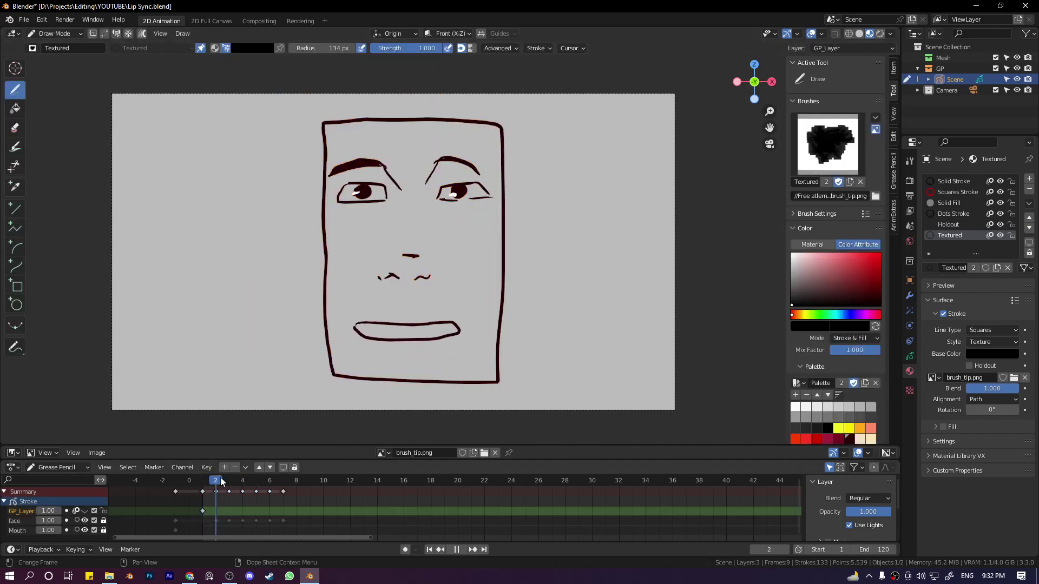